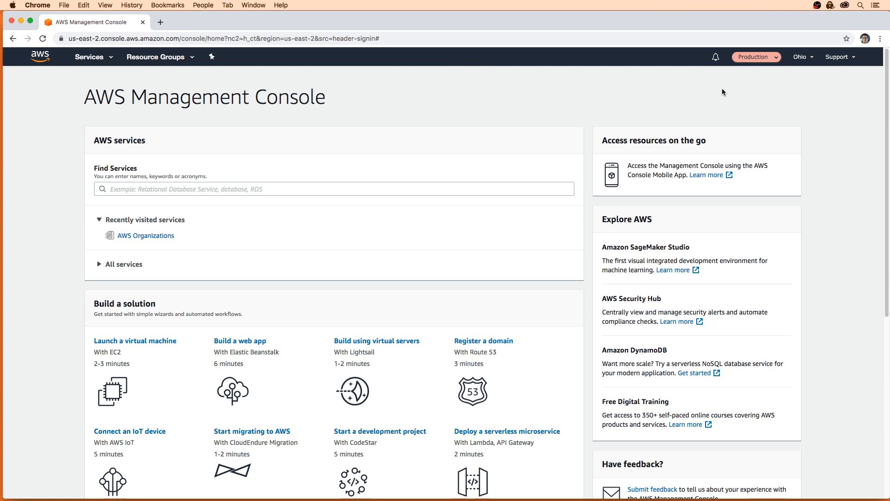
Switch from the Production role back to your user, then search 'cloudtrail' to open CloudTrail.
{"action": "left_click", "coordinate": [766, 57]}
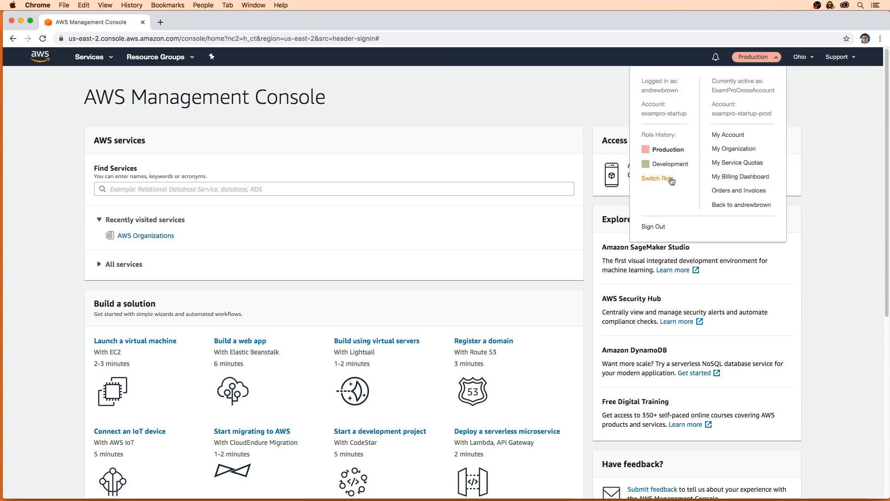
{"action": "left_click", "coordinate": [725, 207]}
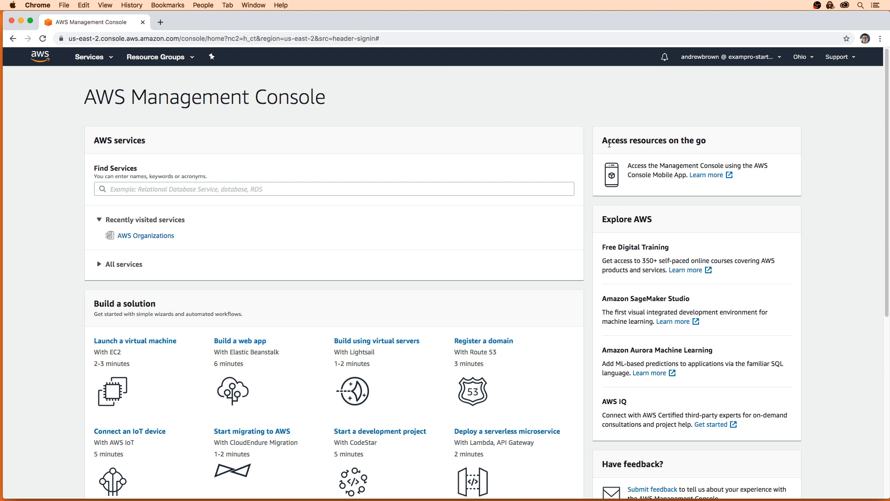
{"action": "left_click", "coordinate": [304, 191]}
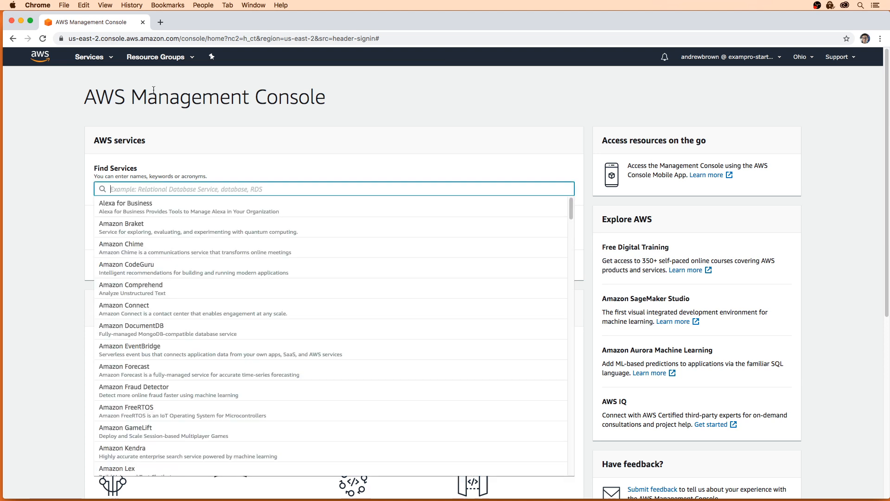
{"action": "left_click", "coordinate": [104, 63]}
{"action": "type", "text": "cloudtrail"}
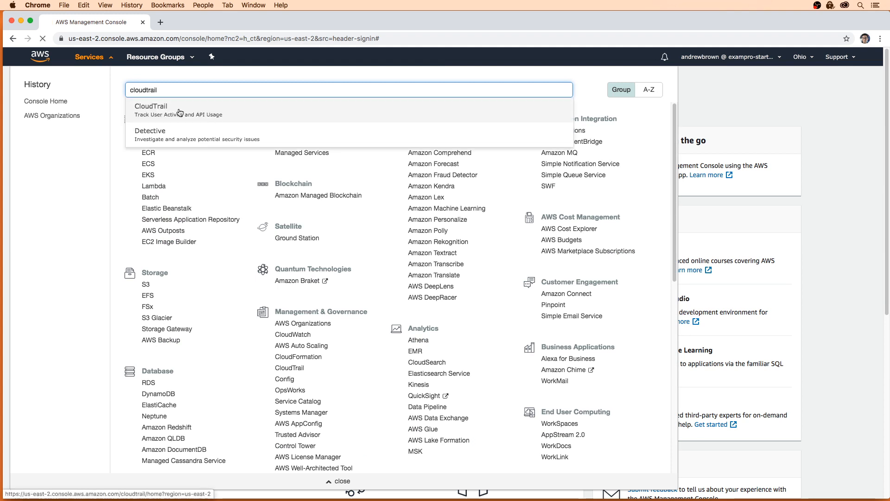
{"action": "key", "text": "Return"}
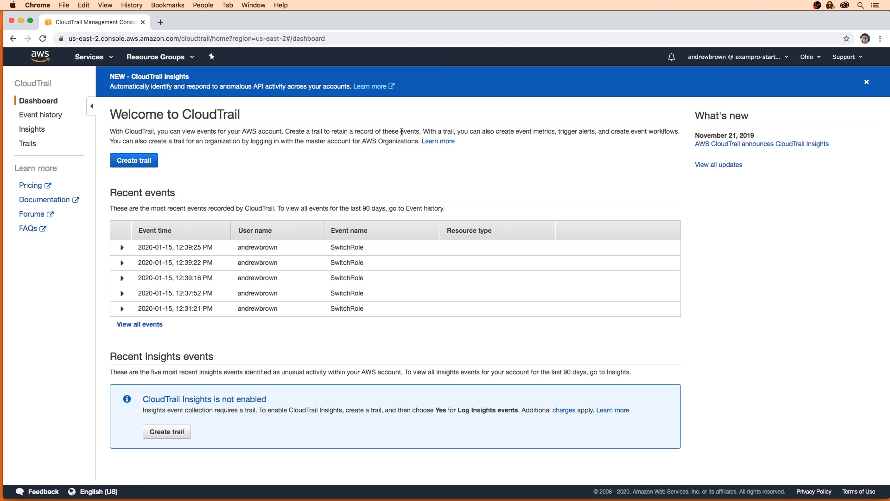
Close the NEW - CloudTrail Insights banner and highlight the 90-day event retention note.
{"action": "left_click", "coordinate": [865, 82]}
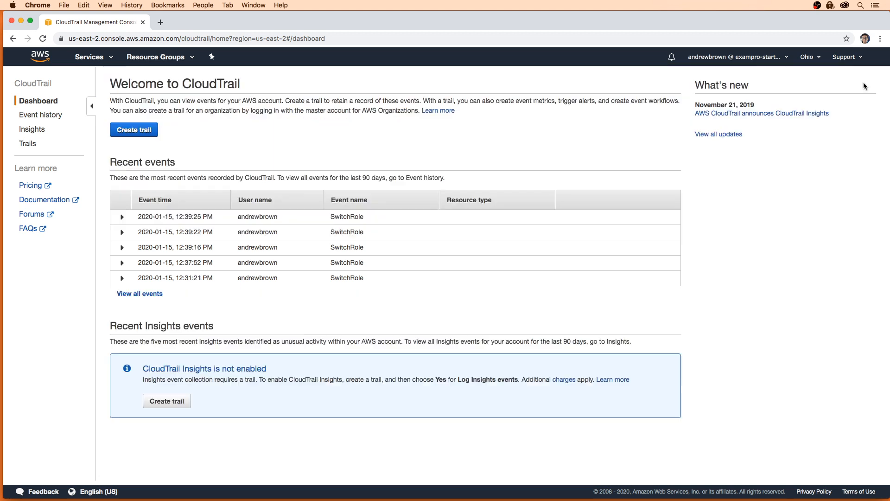
{"action": "left_click_drag", "start_coordinate": [355, 178], "coordinate": [380, 177]}
{"action": "left_click", "coordinate": [397, 146]}
Start a new trail named MasterCloudTrail and apply it to the whole organization.
{"action": "left_click", "coordinate": [158, 128]}
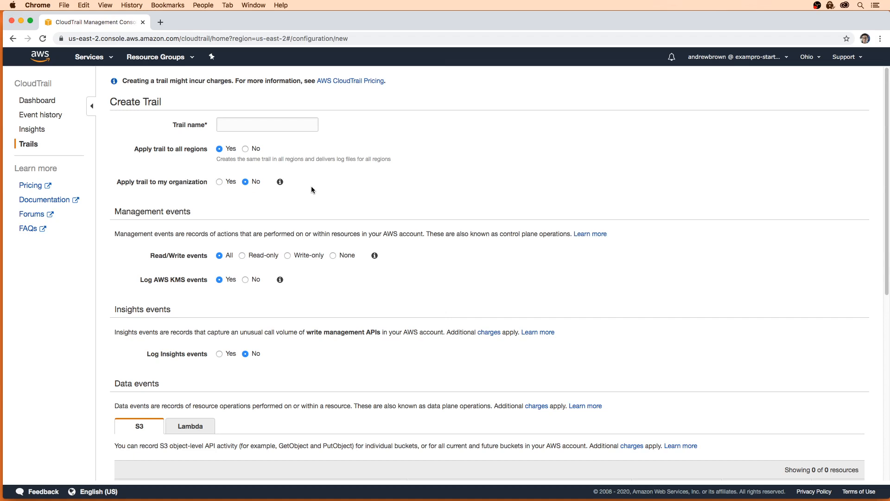
{"action": "left_click", "coordinate": [248, 126]}
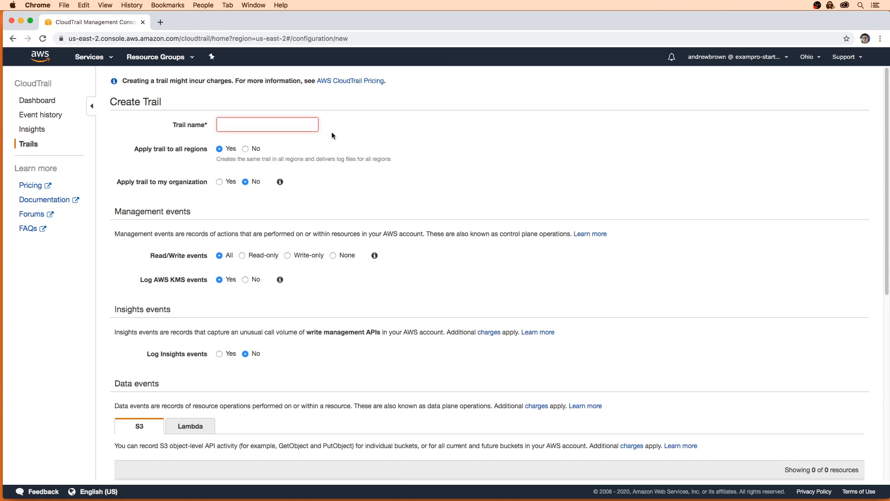
{"action": "type", "text": "MasterCloudTrail"}
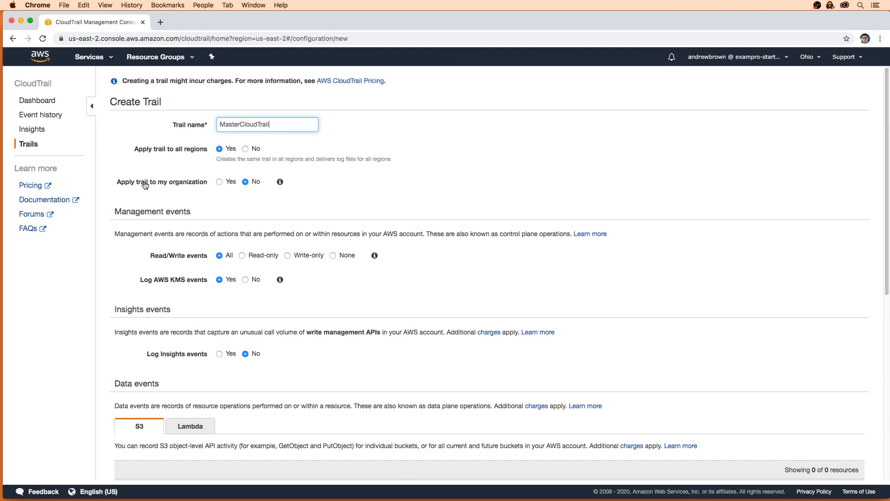
{"action": "left_click", "coordinate": [219, 182]}
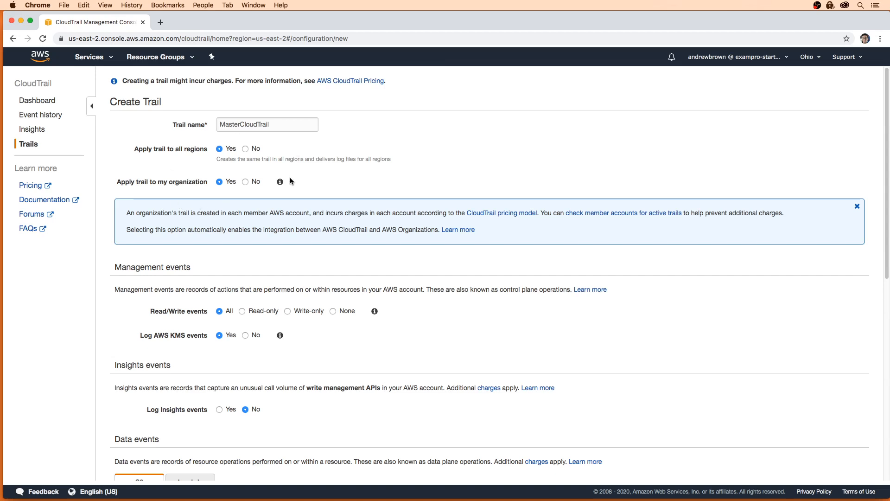
{"action": "scroll", "coordinate": [197, 204], "scroll_direction": "down", "scroll_amount": 3}
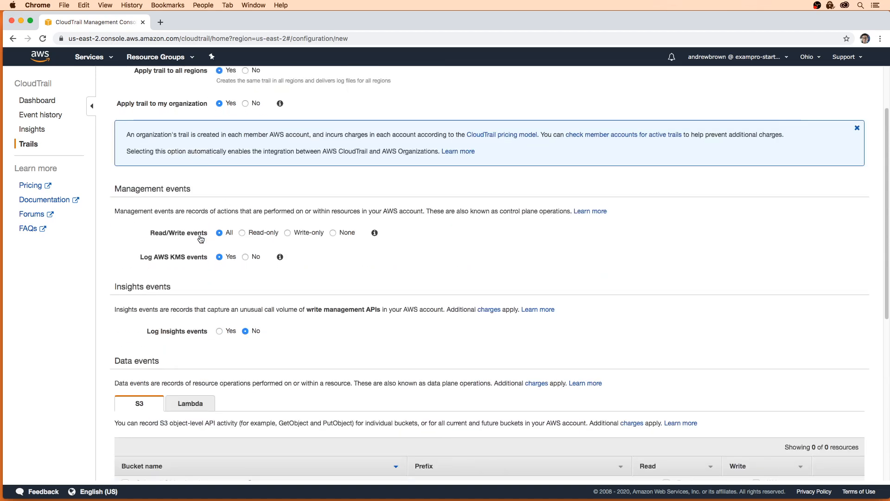
{"action": "scroll", "coordinate": [187, 218], "scroll_direction": "down", "scroll_amount": 5}
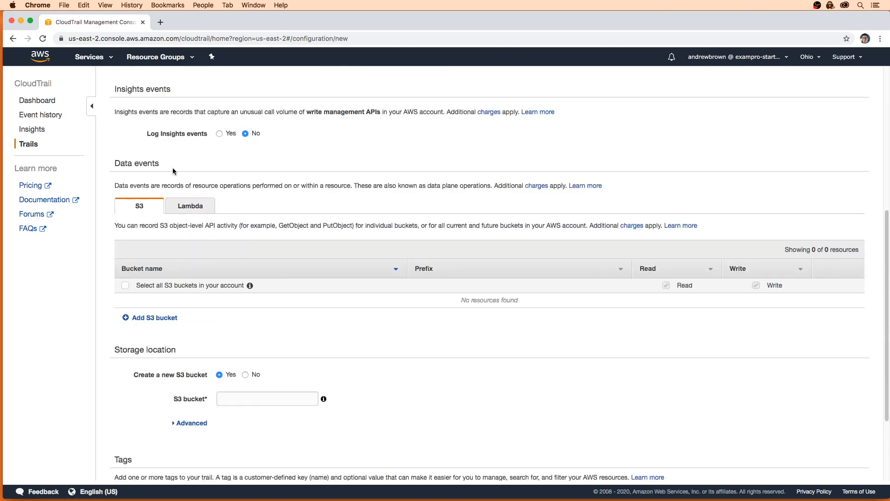
{"action": "scroll", "coordinate": [211, 230], "scroll_direction": "down", "scroll_amount": 2}
{"action": "scroll", "coordinate": [256, 306], "scroll_direction": "up", "scroll_amount": 6}
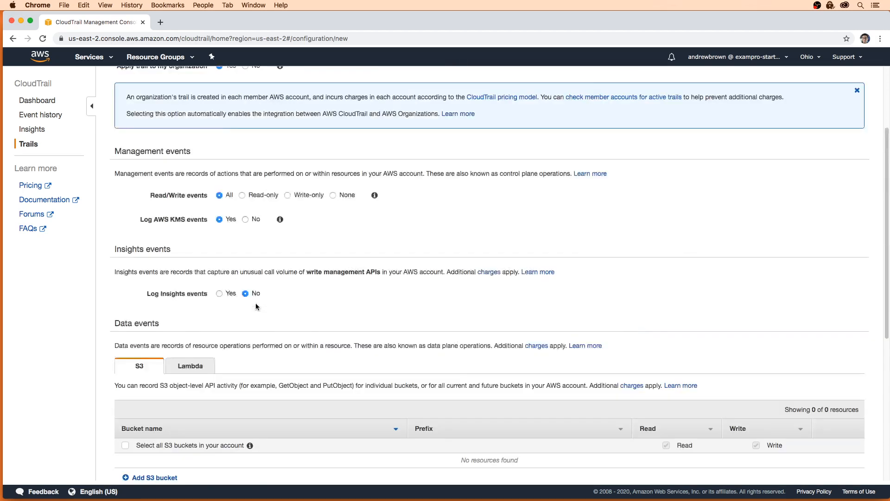
{"action": "scroll", "coordinate": [251, 287], "scroll_direction": "down", "scroll_amount": 7}
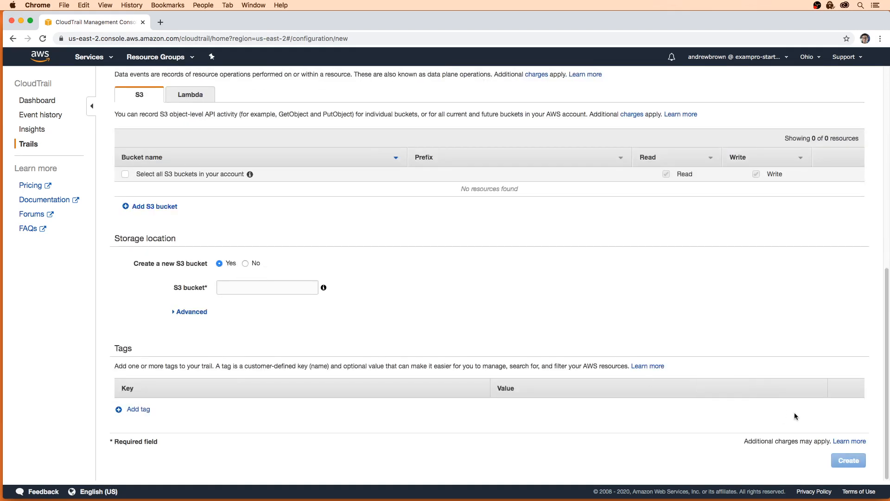
Log to a new S3 bucket, exampro-startup-cloudtrail-logs, and create the trail.
{"action": "left_click", "coordinate": [284, 286]}
{"action": "type", "text": "cl"}
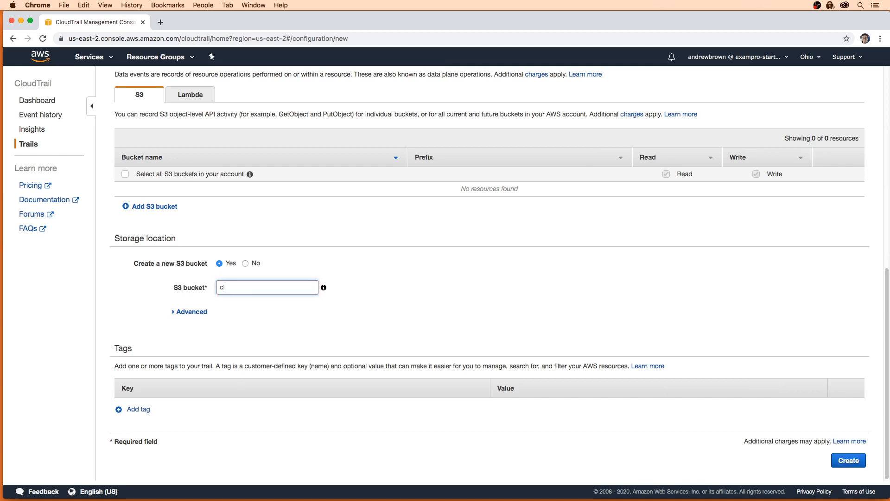
{"action": "type", "text": "oudtrail-logsexampro-startup-"}
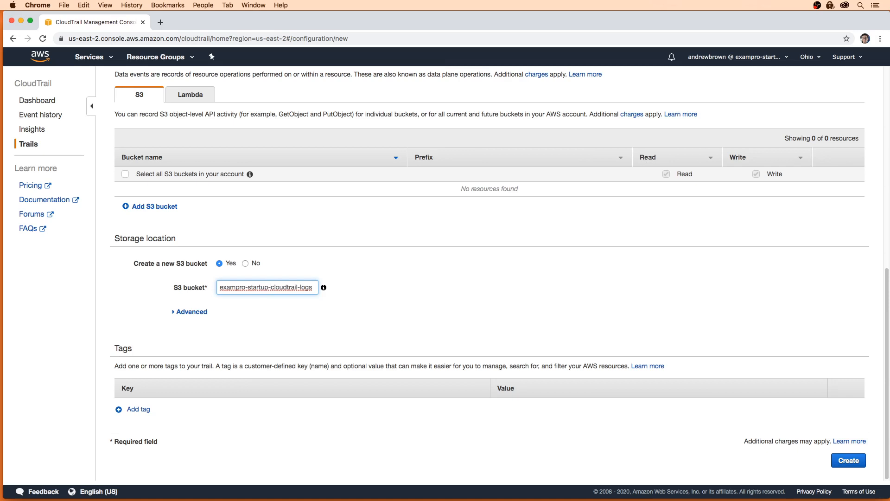
{"action": "left_click", "coordinate": [838, 461]}
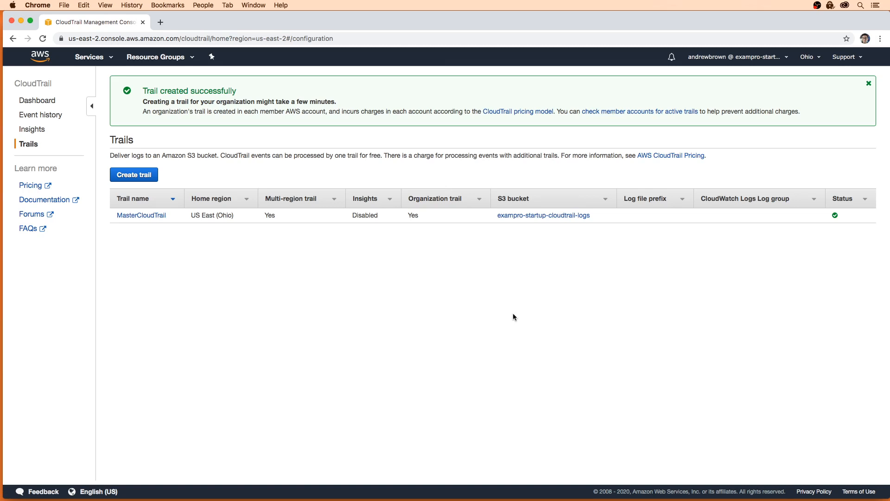
Check Event history, then search 'guard' in Services and open GuardDuty.
{"action": "left_click", "coordinate": [46, 115]}
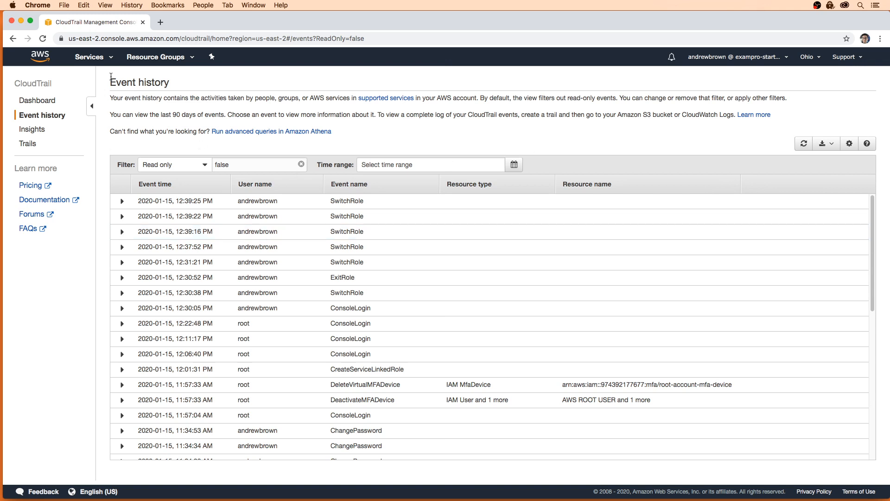
{"action": "left_click", "coordinate": [107, 58]}
{"action": "type", "text": "aurd"}
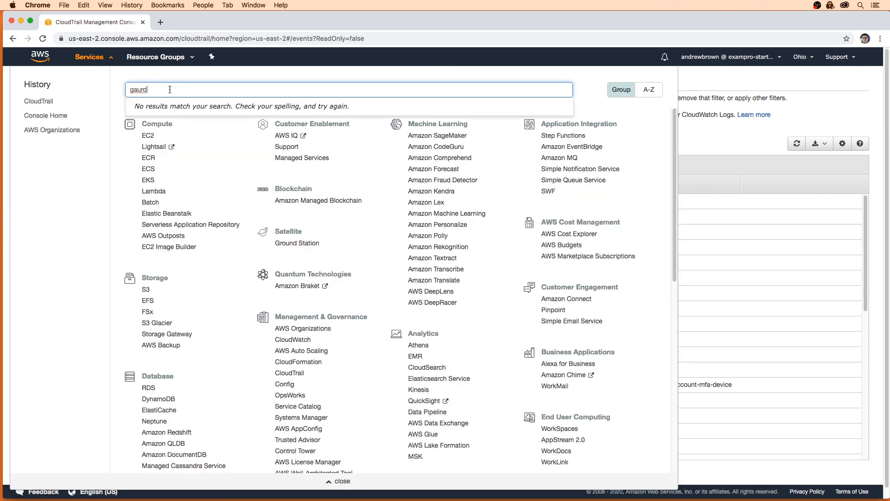
{"action": "key", "text": "super+a"}
{"action": "type", "text": "guard"}
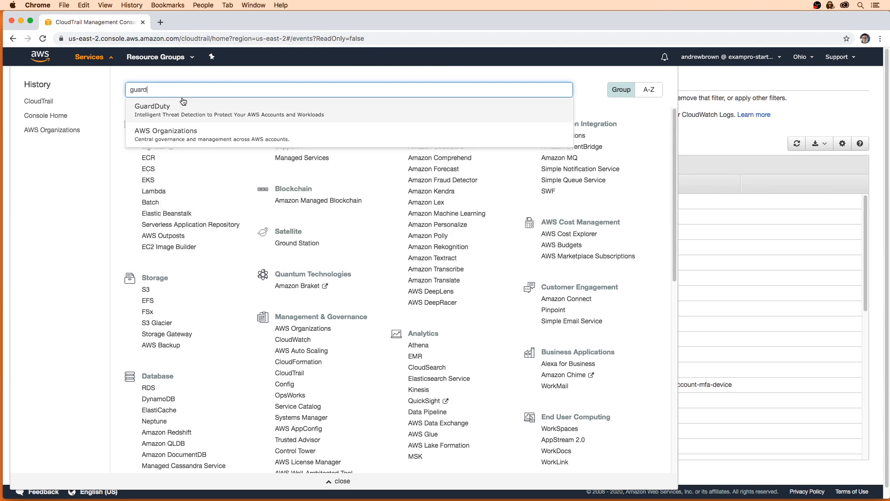
{"action": "left_click", "coordinate": [183, 107]}
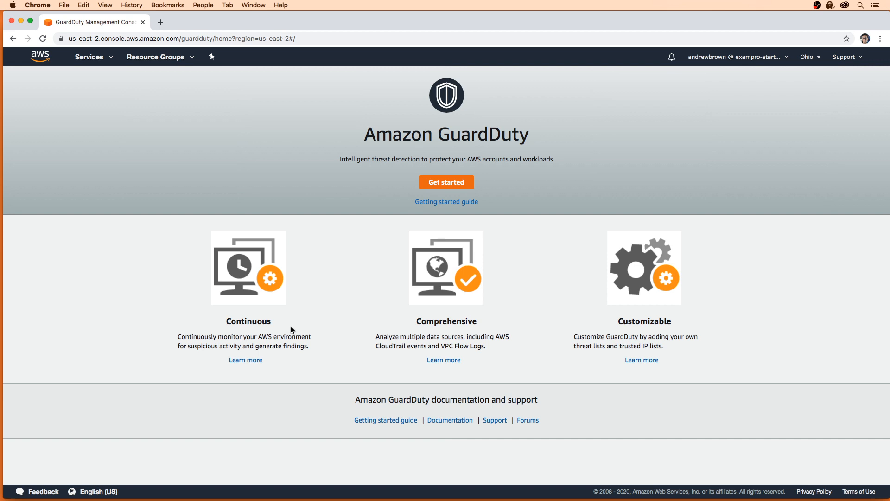
Get started, enable GuardDuty for this account, and view its Accounts page.
{"action": "left_click", "coordinate": [438, 182]}
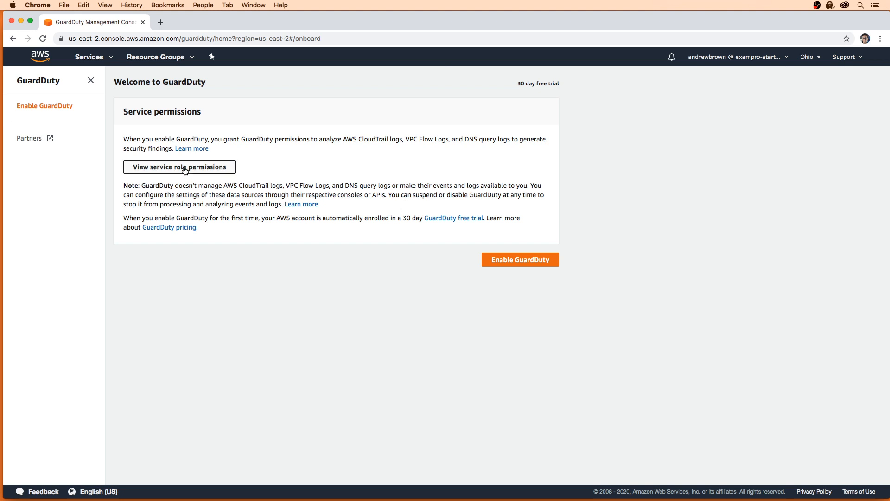
{"action": "left_click", "coordinate": [520, 260]}
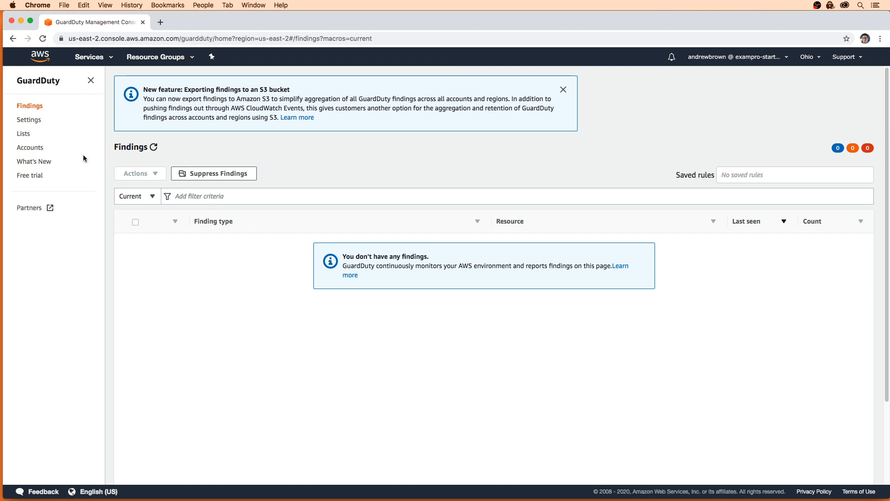
{"action": "left_click", "coordinate": [39, 151]}
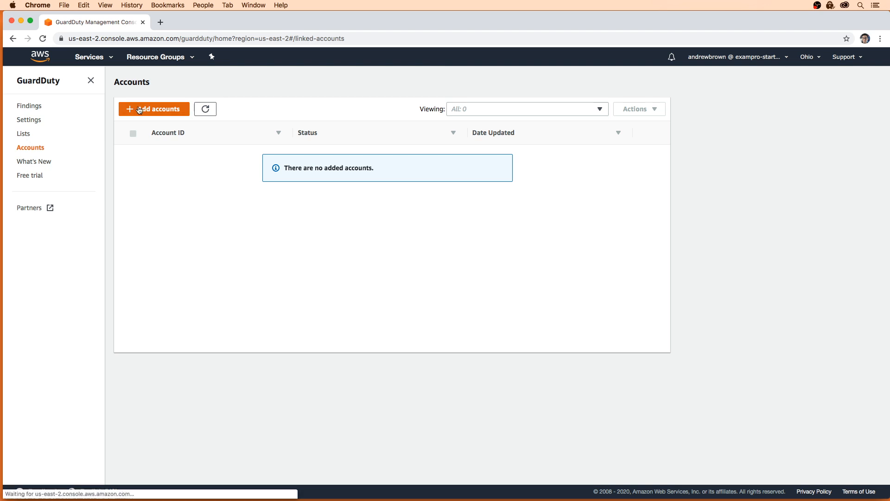
Begin adding a GuardDuty member and paste the dev account ID copied from the notes.
{"action": "left_click", "coordinate": [154, 108]}
{"action": "left_click", "coordinate": [244, 174]}
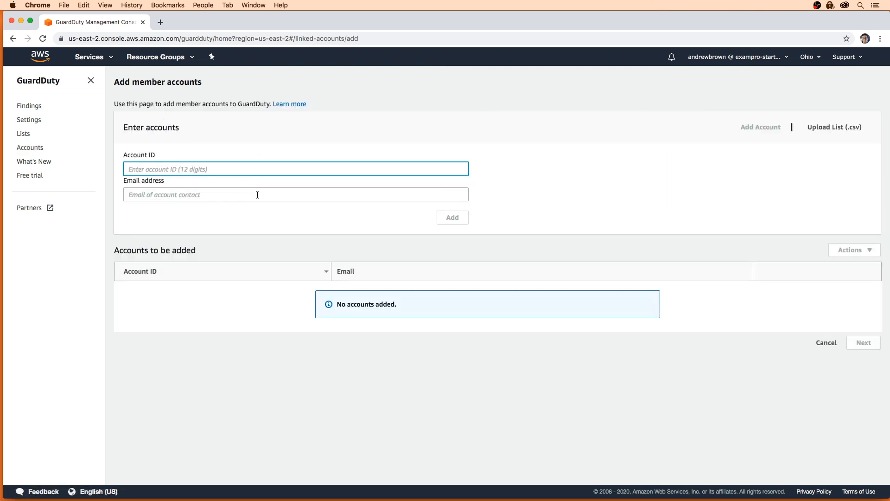
{"action": "key", "text": "super+Tab"}
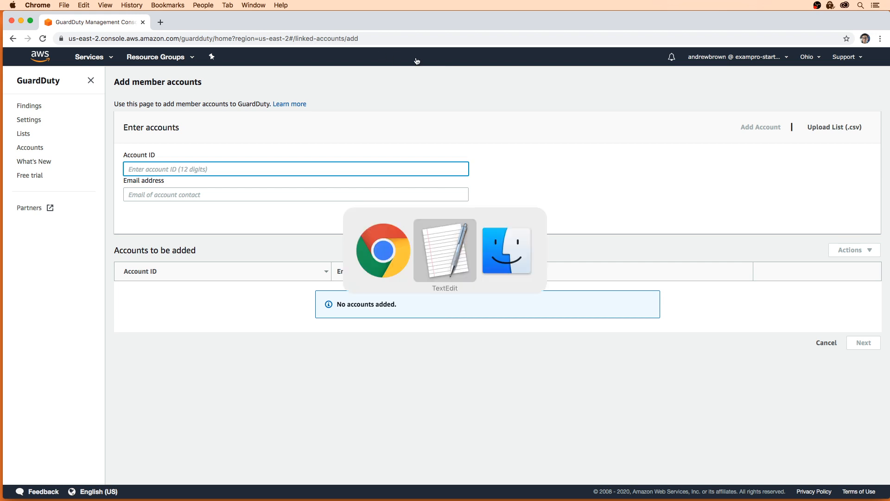
{"action": "left_click", "coordinate": [773, 74]}
{"action": "left_click", "coordinate": [800, 63]}
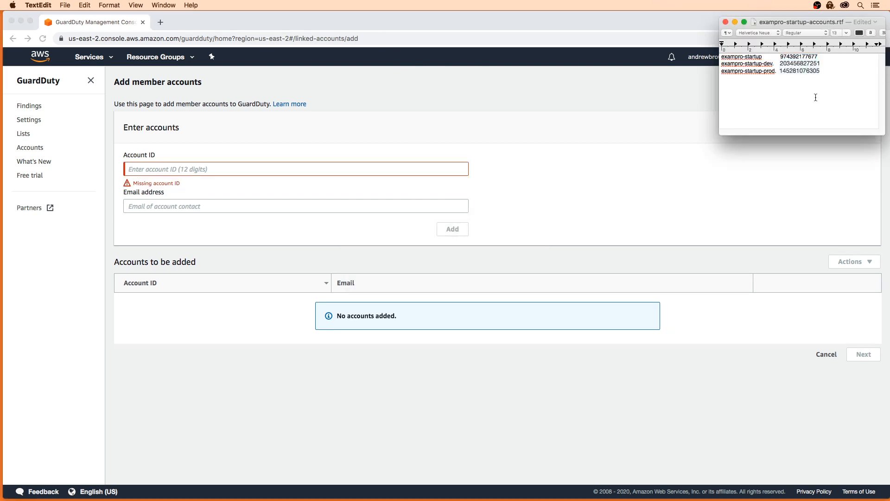
{"action": "double_click", "coordinate": [799, 63]}
{"action": "key", "text": "super+c"}
{"action": "left_click", "coordinate": [331, 168]}
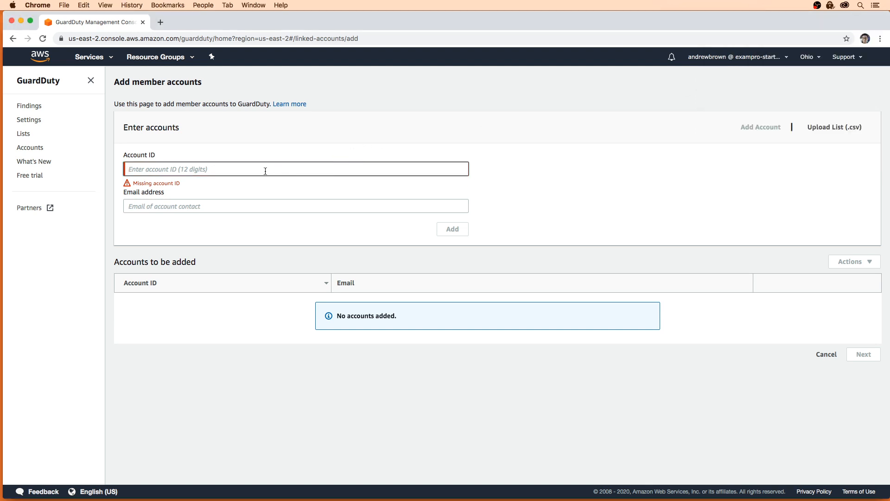
{"action": "key", "text": "super+v"}
Enter the dev account's contact e-mail and add it to the pending list.
{"action": "left_click", "coordinate": [257, 199]}
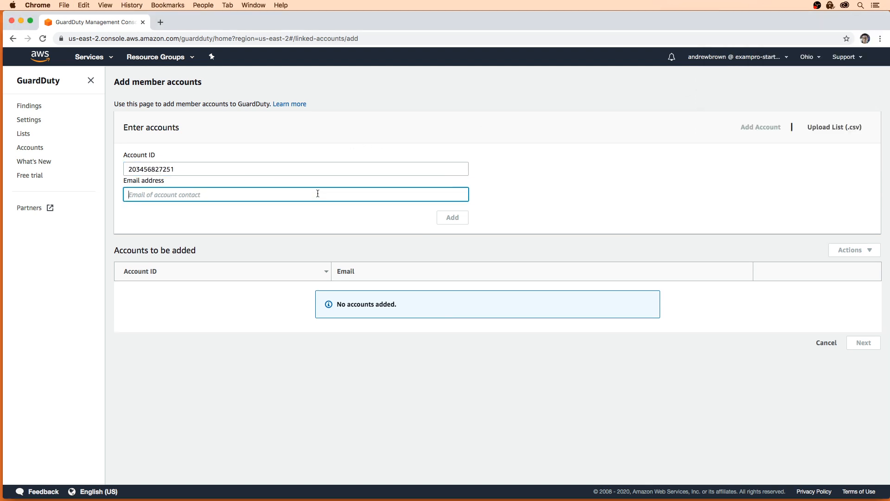
{"action": "key", "text": "super+Tab"}
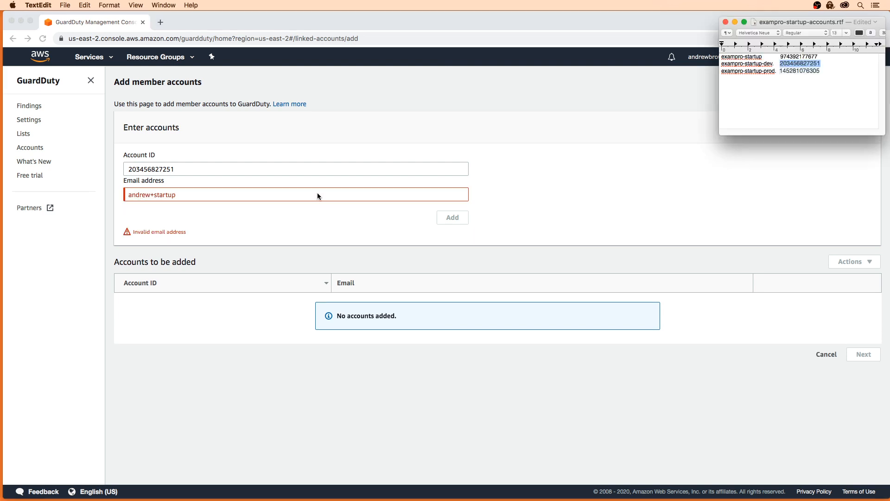
{"action": "key", "text": "super+Tab"}
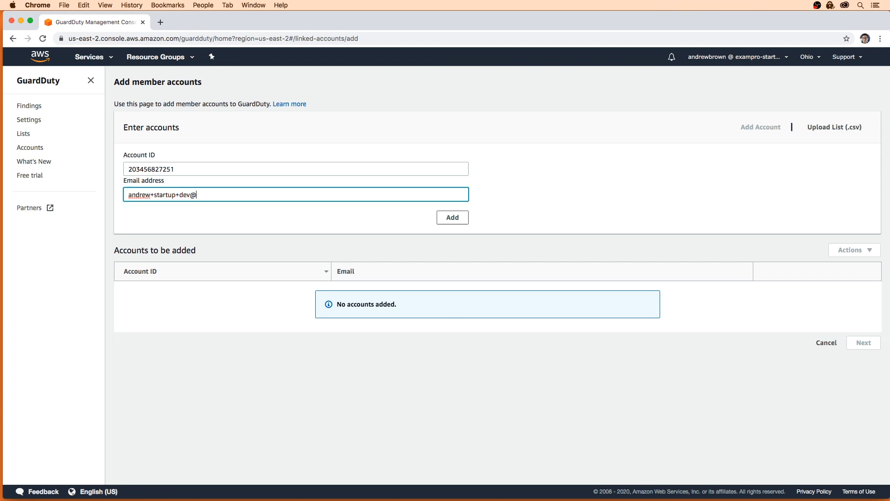
{"action": "left_click", "coordinate": [445, 226]}
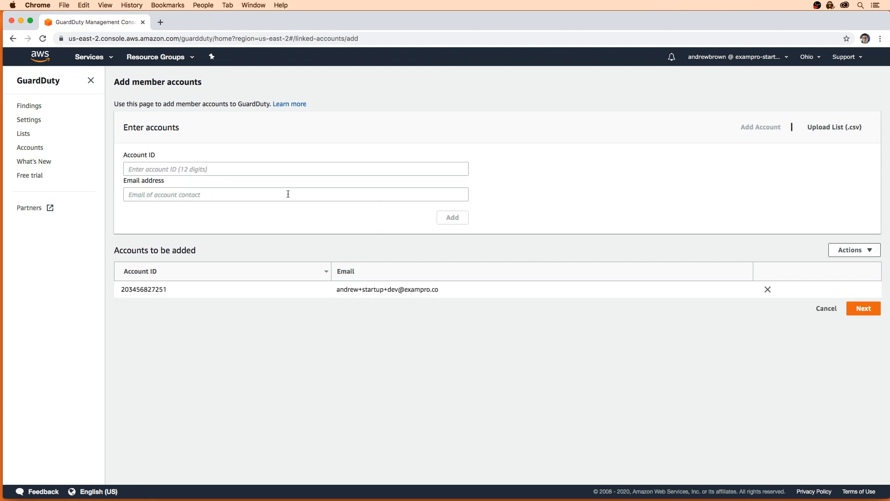
Add the prod account ID with its contact e-mail, then submit both member accounts.
{"action": "key", "text": "super+Tab"}
{"action": "double_click", "coordinate": [796, 71]}
{"action": "key", "text": "super+c"}
{"action": "key", "text": "super+Tab"}
{"action": "left_click", "coordinate": [175, 169]}
{"action": "key", "text": "super+v"}
{"action": "left_click", "coordinate": [178, 195]}
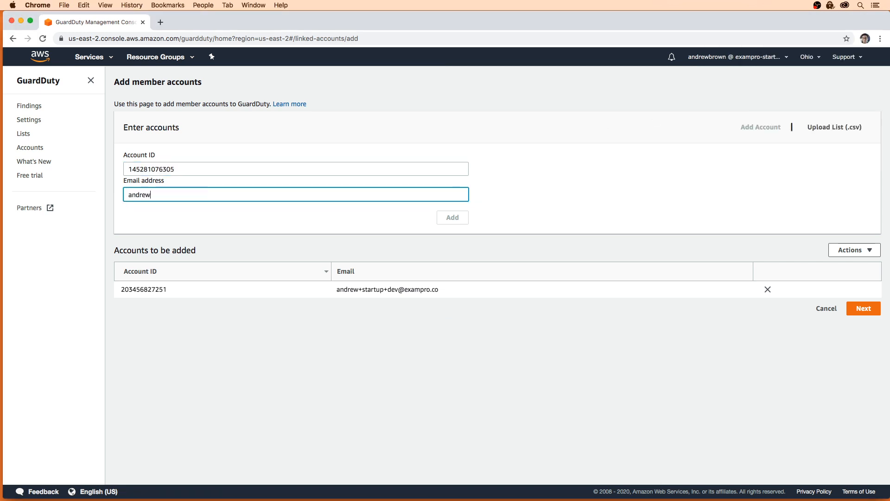
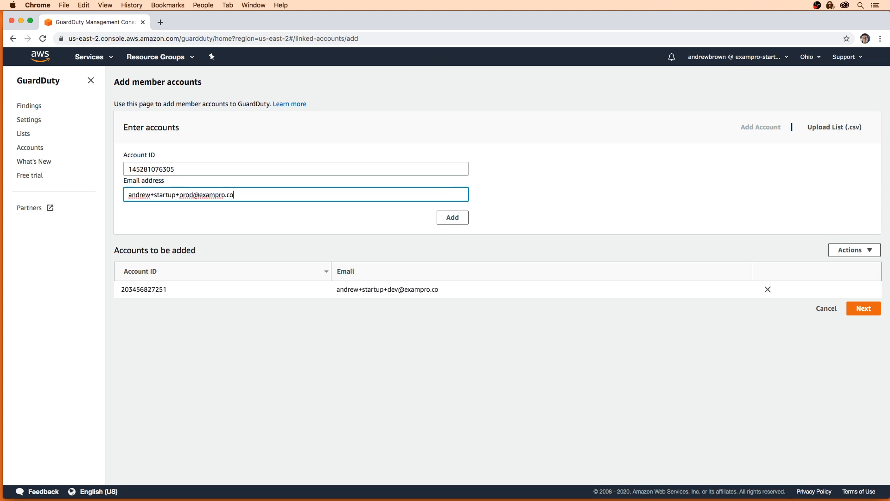
{"action": "key", "text": "Return"}
{"action": "left_click", "coordinate": [872, 325]}
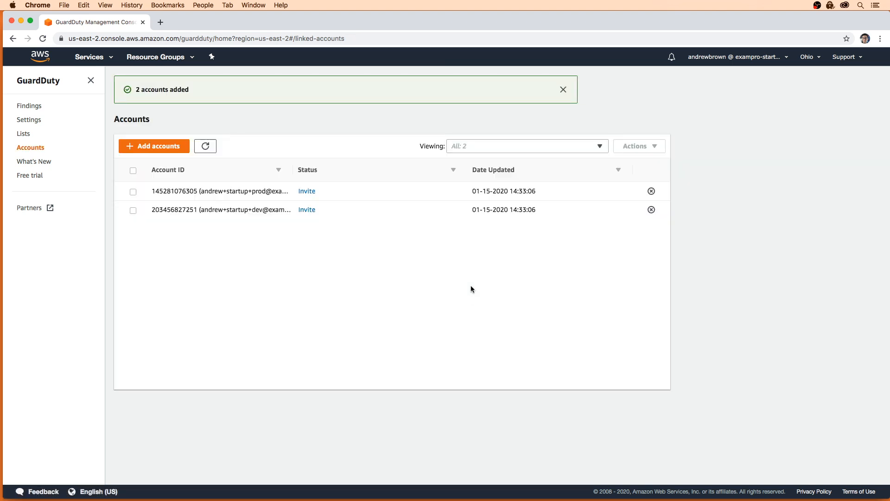
Dismiss the accounts-added confirmation and switch to the dev account's Firefox session.
{"action": "left_click", "coordinate": [563, 90]}
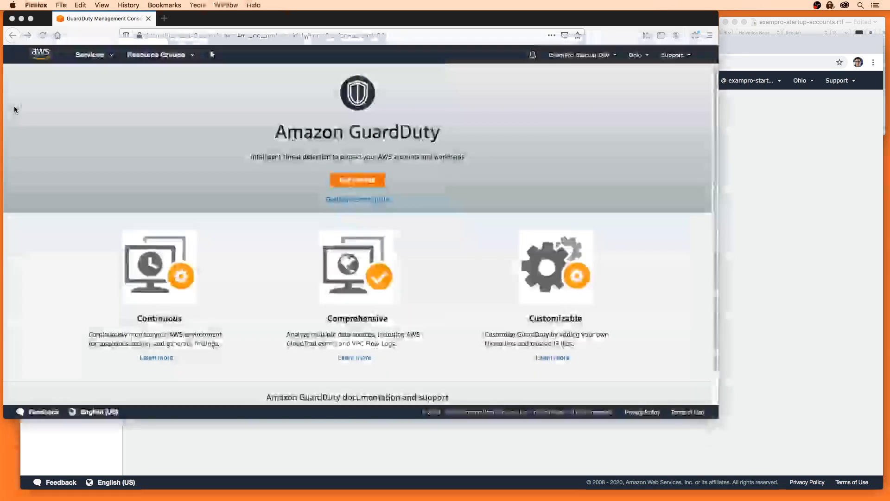
{"action": "left_click", "coordinate": [18, 110]}
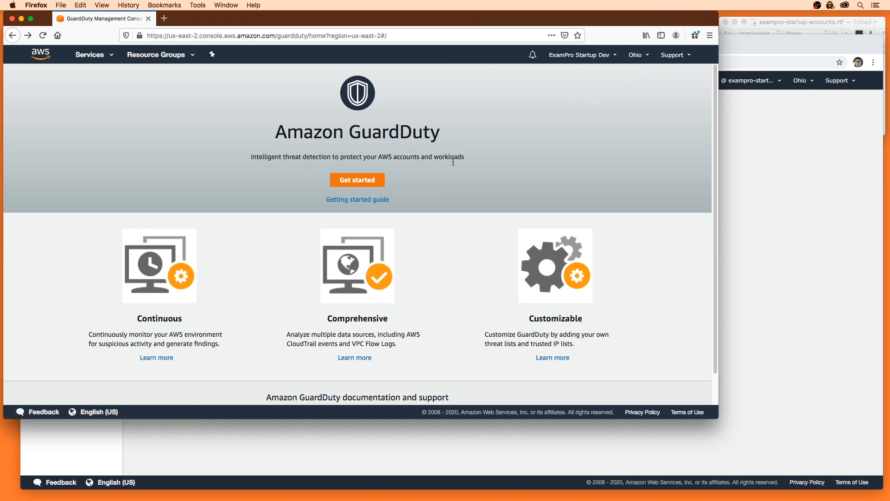
In the dev account, enable GuardDuty and accept the administrator's invitation, then return to Chrome.
{"action": "left_click", "coordinate": [342, 180]}
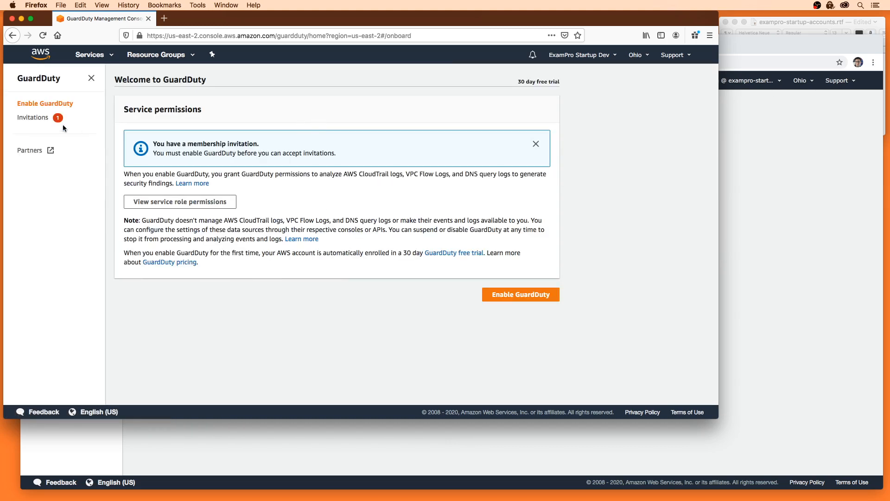
{"action": "left_click", "coordinate": [40, 117]}
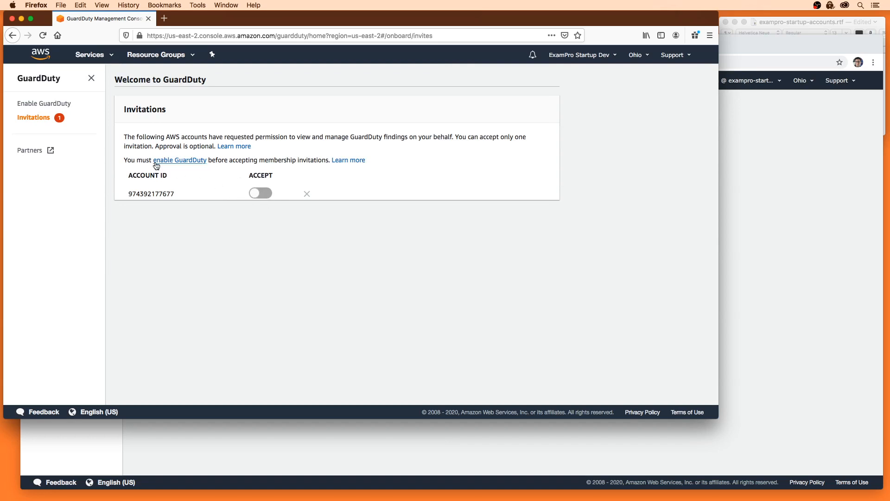
{"action": "left_click", "coordinate": [60, 104]}
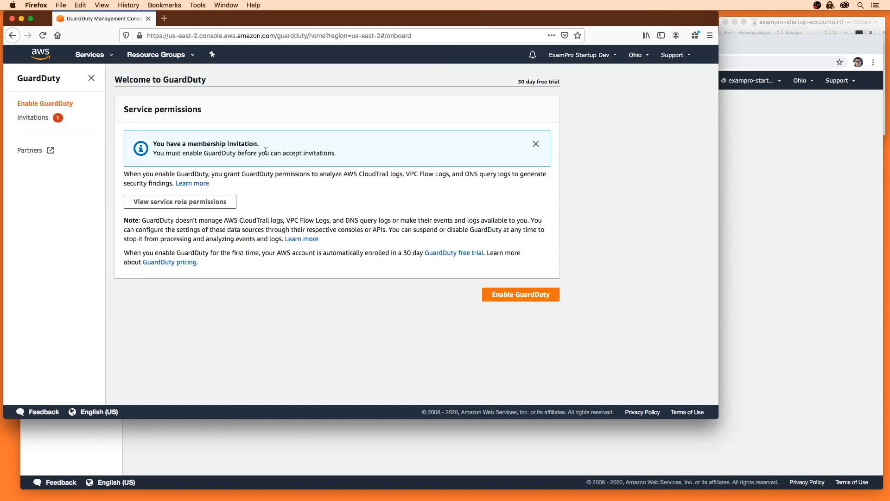
{"action": "left_click", "coordinate": [510, 295]}
{"action": "left_click", "coordinate": [255, 208]}
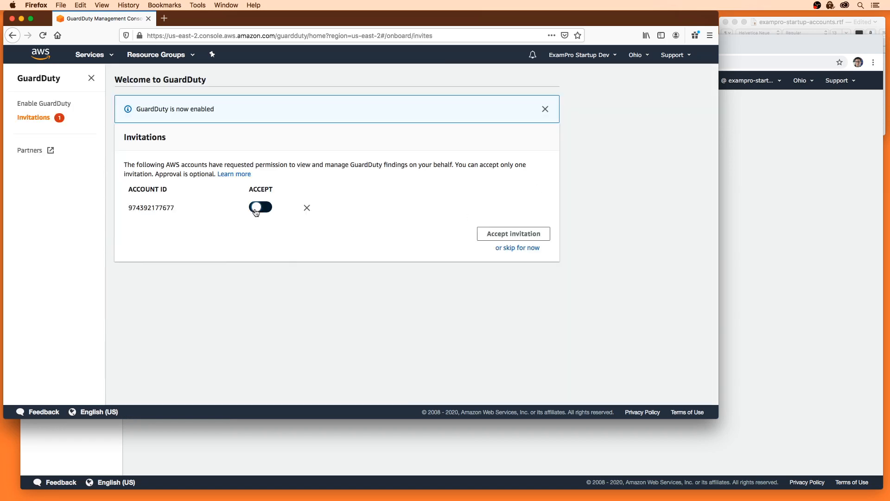
{"action": "left_click", "coordinate": [510, 235]}
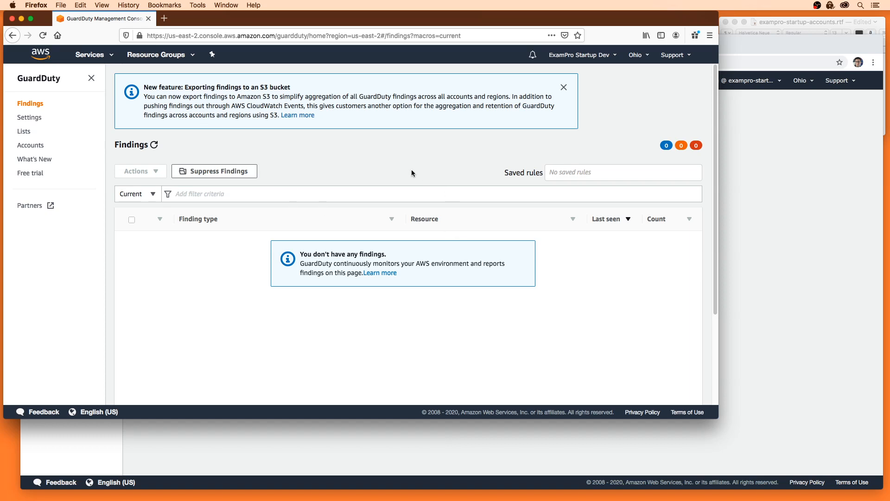
{"action": "left_click", "coordinate": [768, 245]}
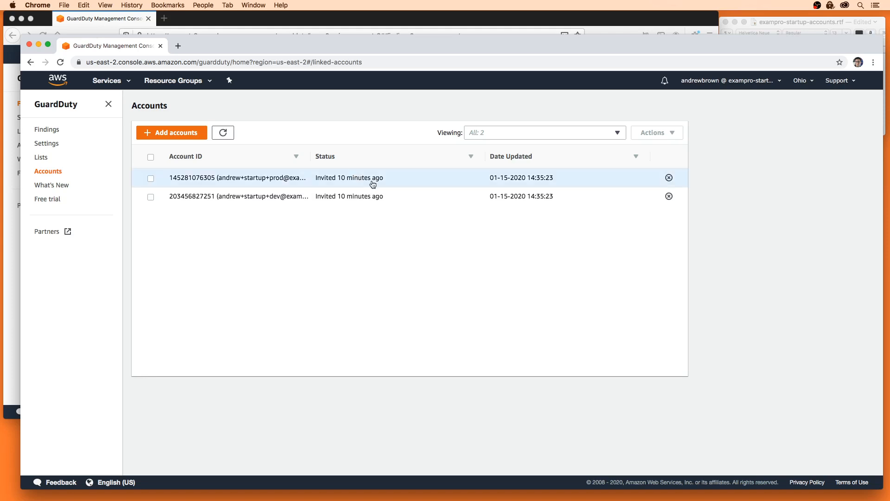
Switch to N. Virginia and look at GuardDuty's 30-day free trial notice.
{"action": "left_click", "coordinate": [800, 81]}
{"action": "left_click", "coordinate": [732, 105]}
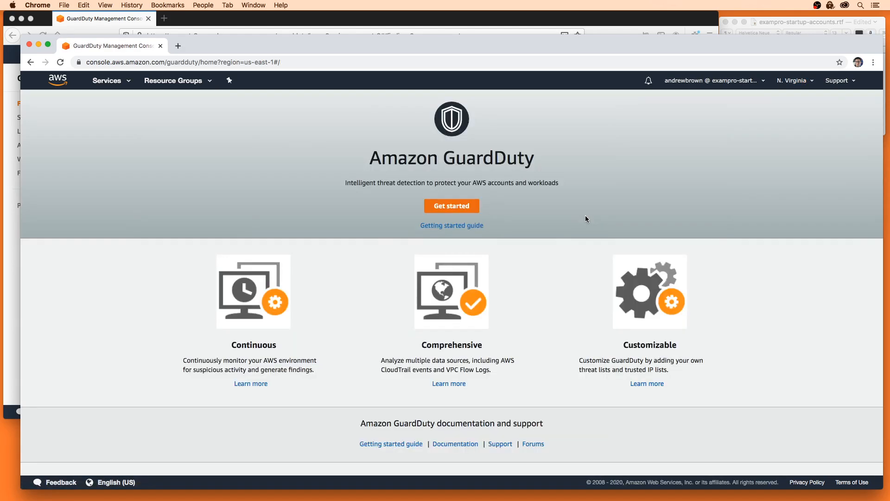
{"action": "left_click", "coordinate": [457, 205]}
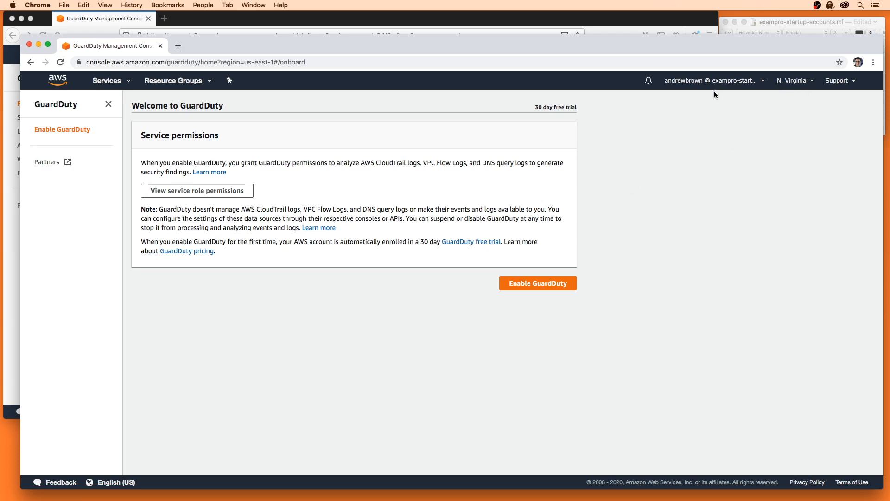
{"action": "left_click_drag", "start_coordinate": [532, 108], "coordinate": [579, 108]}
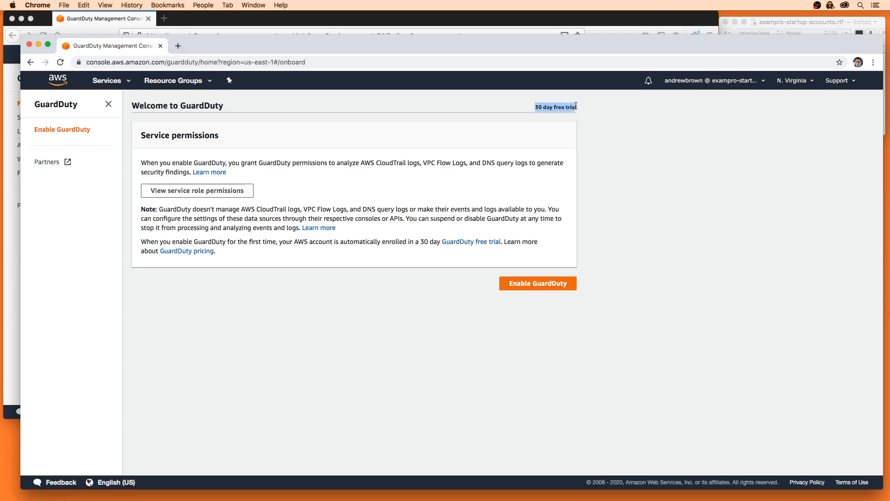
{"action": "left_click", "coordinate": [581, 109]}
Return to the Ohio member accounts list and review the GuardDuty free-trial cost estimate.
{"action": "left_click", "coordinate": [32, 64]}
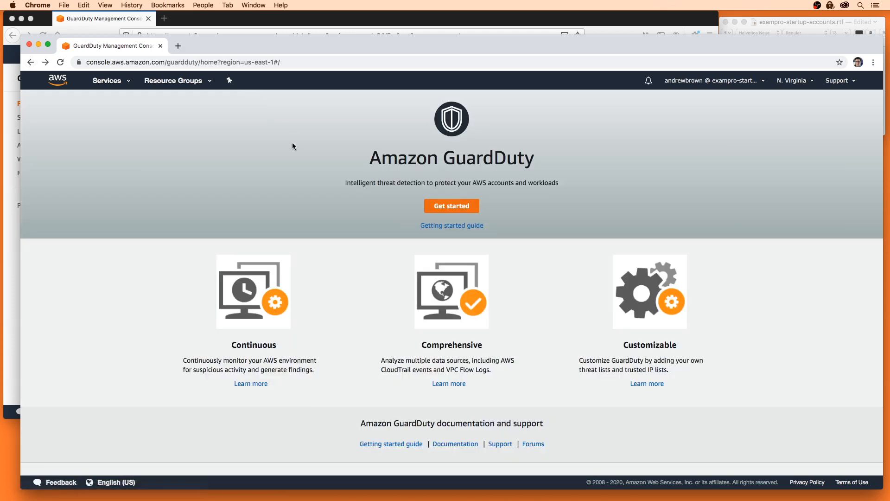
{"action": "left_click", "coordinate": [31, 63]}
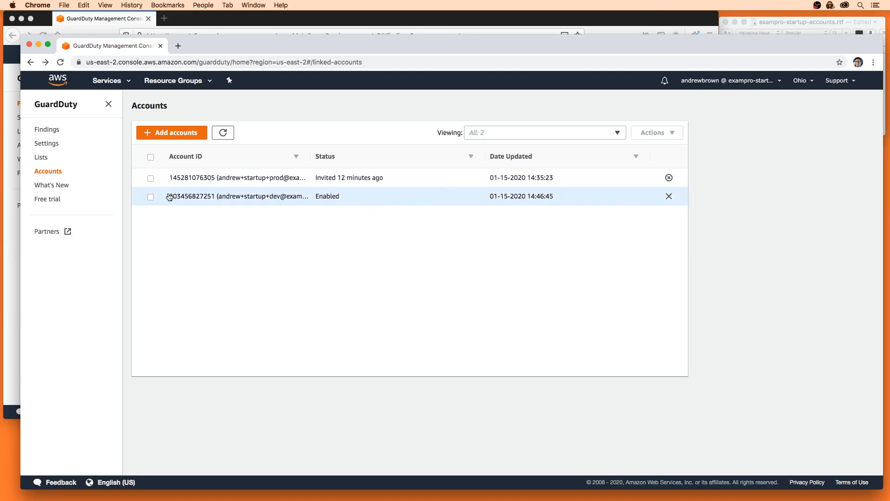
{"action": "left_click", "coordinate": [64, 199]}
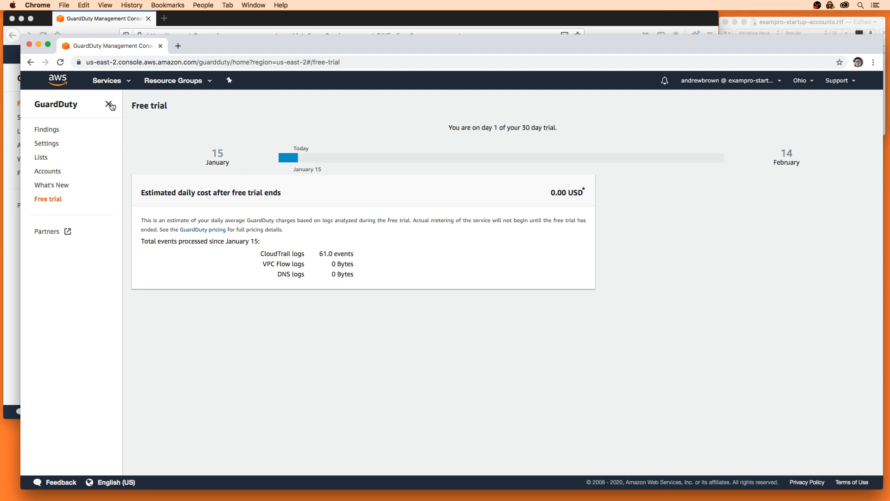
{"action": "left_click", "coordinate": [109, 105]}
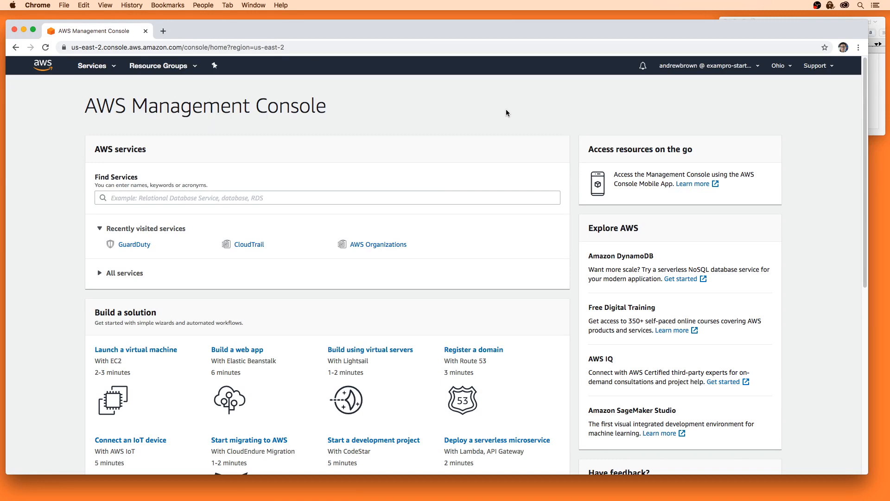
Open VPC's Your VPCs list and show the default VPC's Flow Logs tab.
{"action": "left_click", "coordinate": [92, 70]}
{"action": "type", "text": "vpc"}
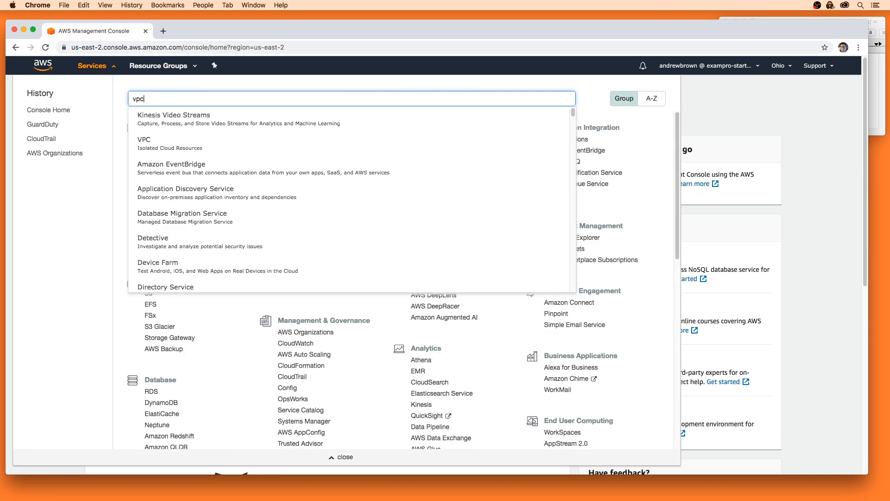
{"action": "left_click", "coordinate": [211, 122]}
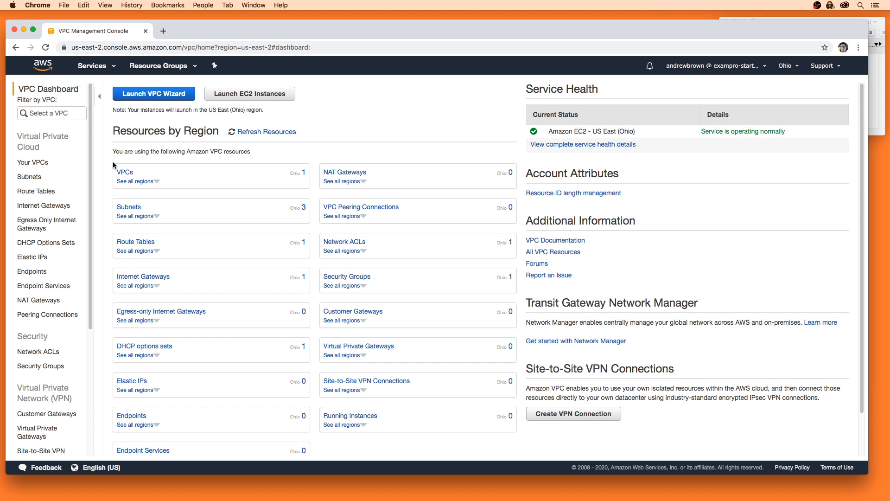
{"action": "left_click", "coordinate": [32, 162]}
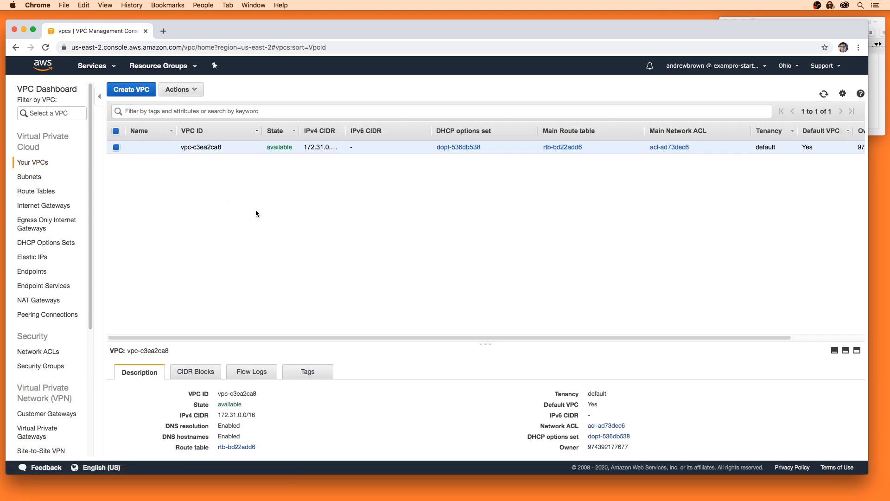
{"action": "left_click_drag", "start_coordinate": [488, 346], "coordinate": [489, 261]}
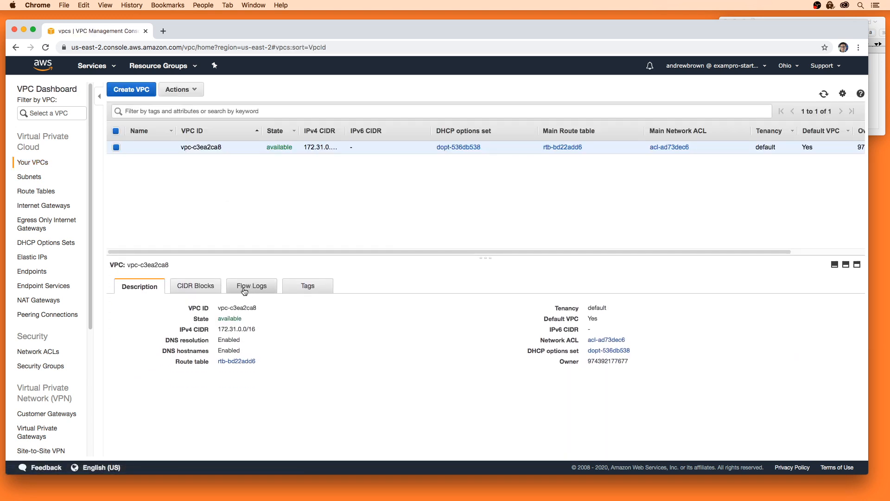
{"action": "left_click", "coordinate": [251, 286]}
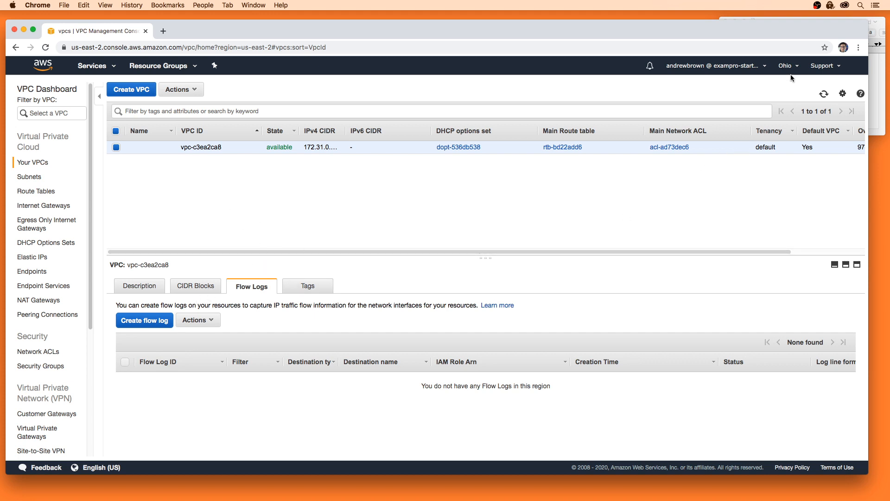
Start a flow log for the Ohio default VPC with the traffic filter set to All.
{"action": "left_click", "coordinate": [170, 324]}
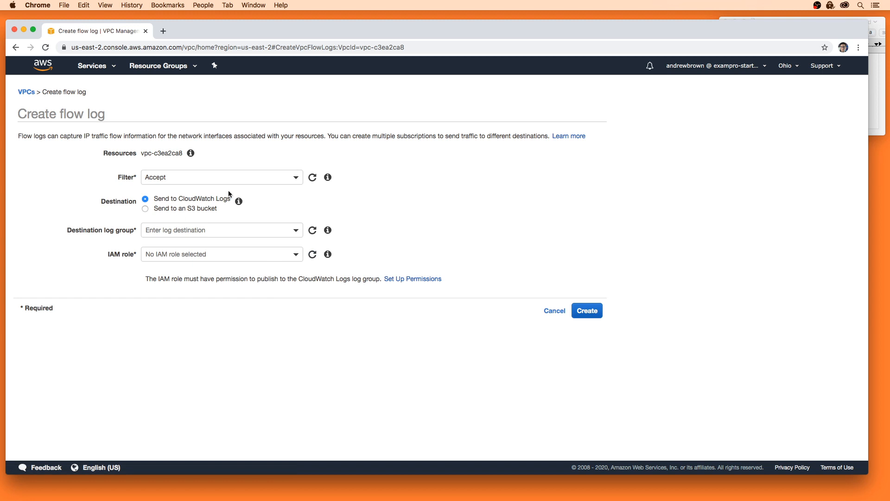
{"action": "left_click", "coordinate": [232, 178]}
{"action": "left_click", "coordinate": [155, 234]}
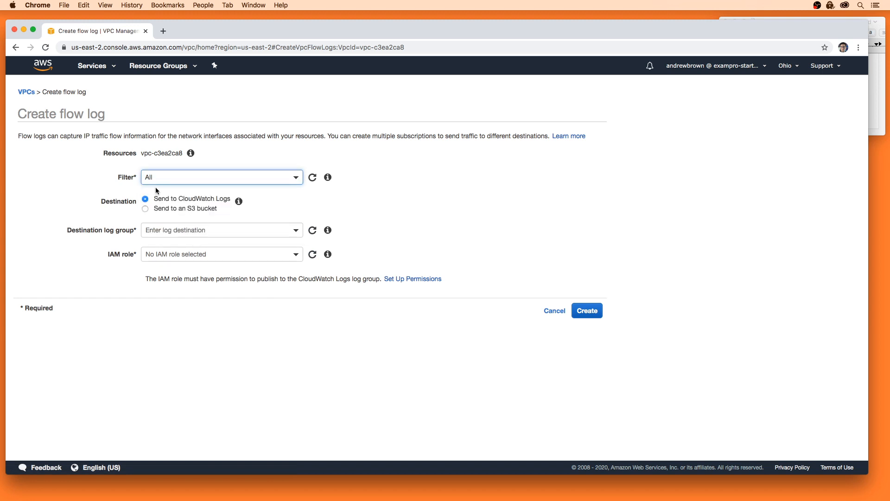
{"action": "left_click", "coordinate": [171, 181]}
{"action": "left_click", "coordinate": [178, 228]}
Try creating the flow log and check destination options, finding no CloudWatch log group available.
{"action": "left_click", "coordinate": [587, 310]}
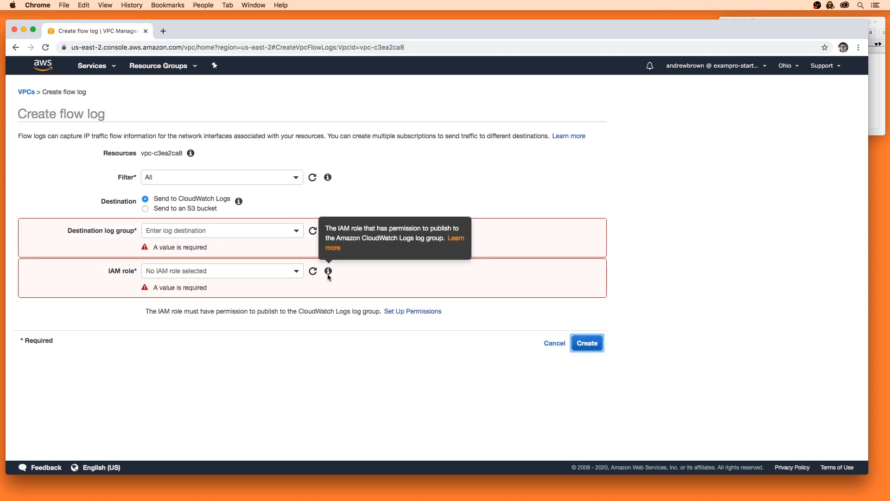
{"action": "left_click", "coordinate": [222, 231]}
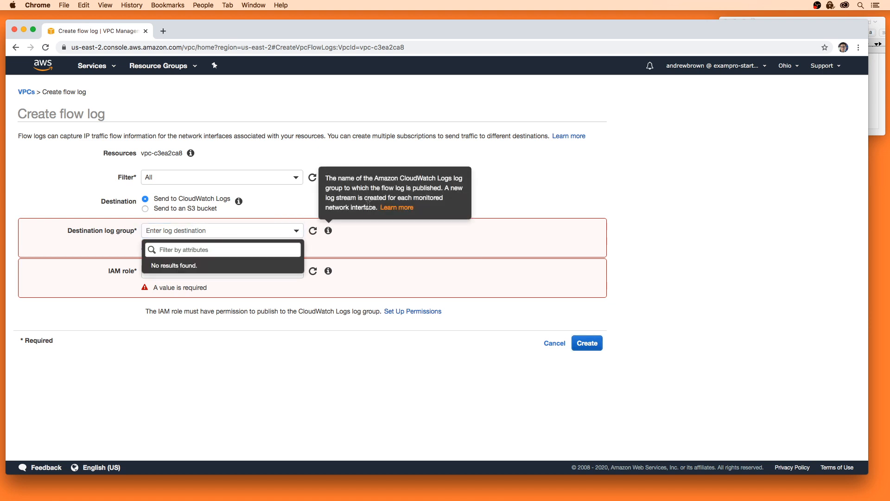
{"action": "left_click", "coordinate": [379, 187]}
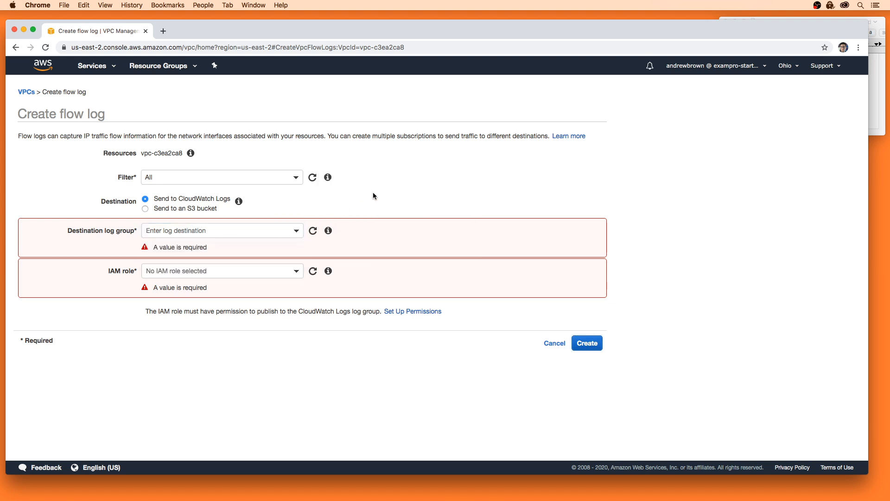
{"action": "left_click", "coordinate": [146, 209]}
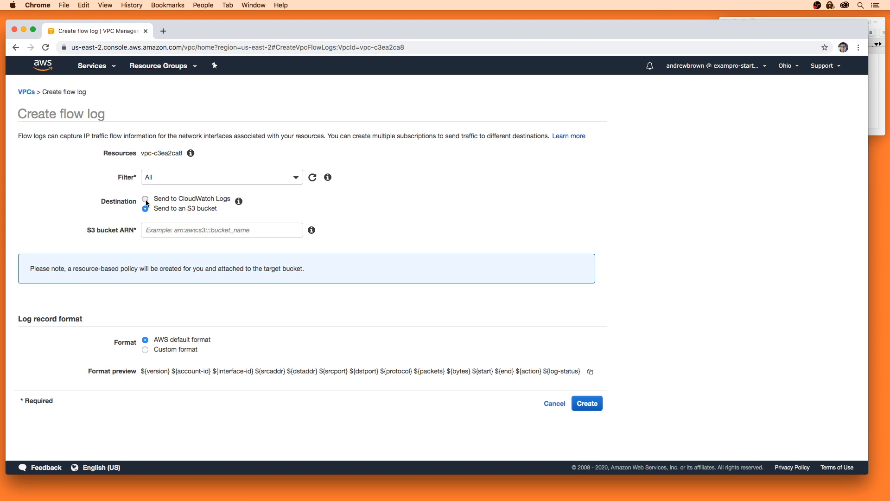
{"action": "left_click", "coordinate": [145, 199]}
{"action": "left_click", "coordinate": [178, 231]}
{"action": "left_click", "coordinate": [173, 215]}
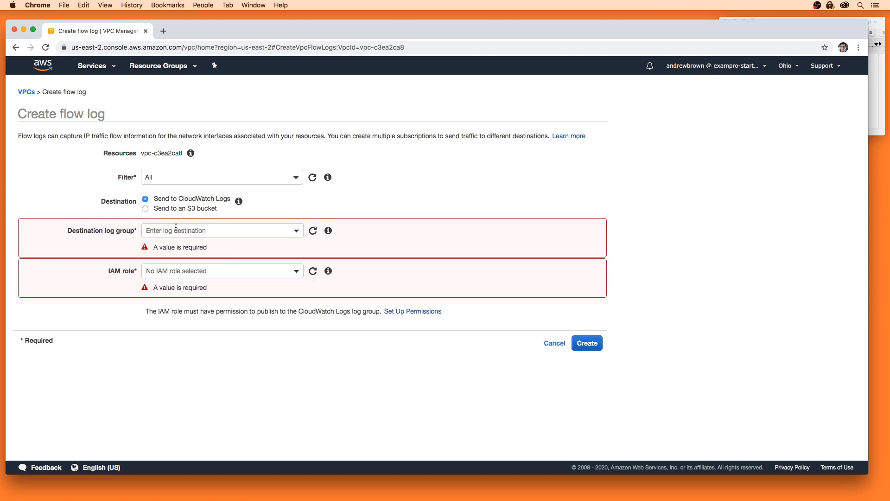
{"action": "left_click", "coordinate": [181, 231]}
{"action": "left_click", "coordinate": [352, 222]}
Create the flowlogsRole IAM role so flow logs can write to CloudWatch Logs.
{"action": "left_click", "coordinate": [406, 311]}
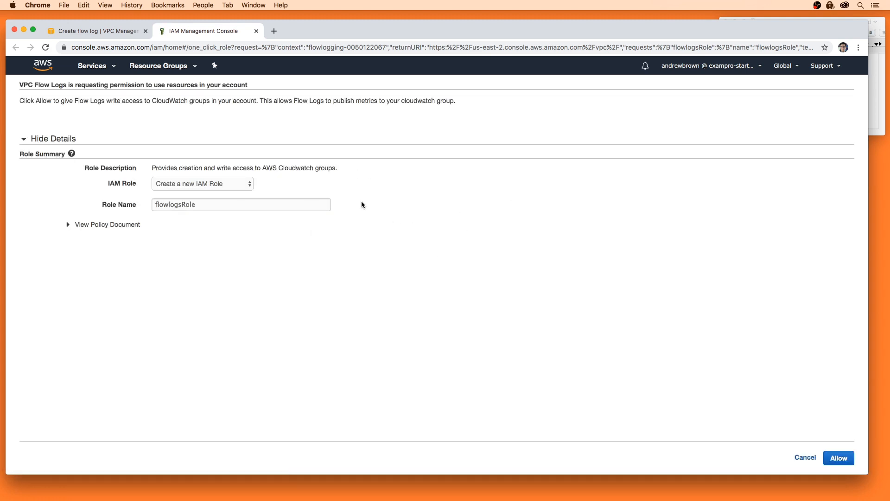
{"action": "left_click", "coordinate": [839, 457]}
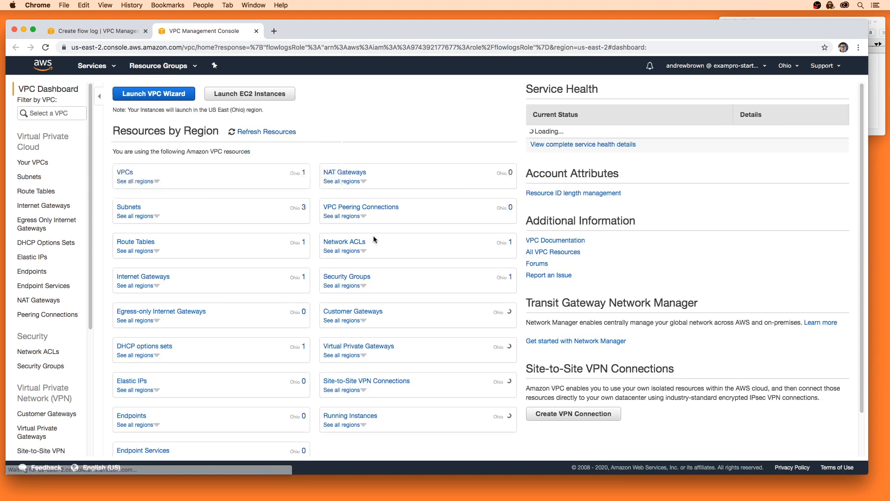
{"action": "left_click", "coordinate": [111, 30]}
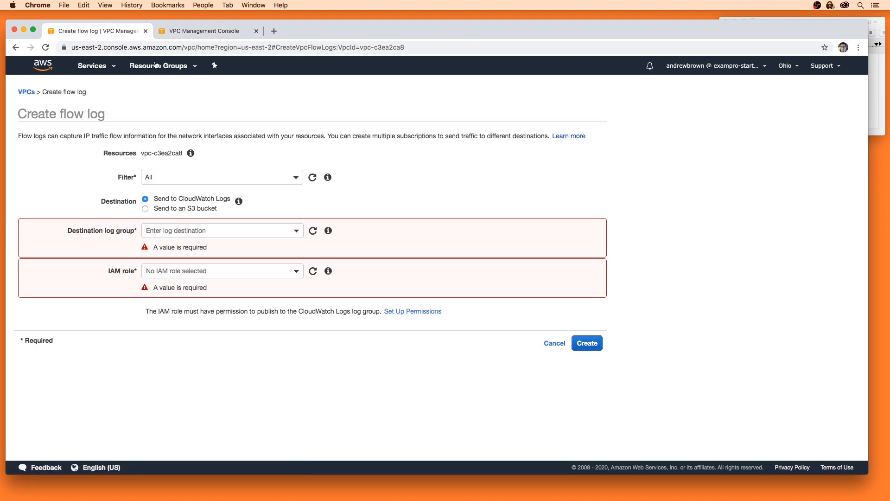
Refresh the role list and select flowlogsRole as the flow log's IAM role.
{"action": "left_click", "coordinate": [312, 271]}
{"action": "left_click", "coordinate": [313, 233]}
{"action": "left_click", "coordinate": [296, 231]}
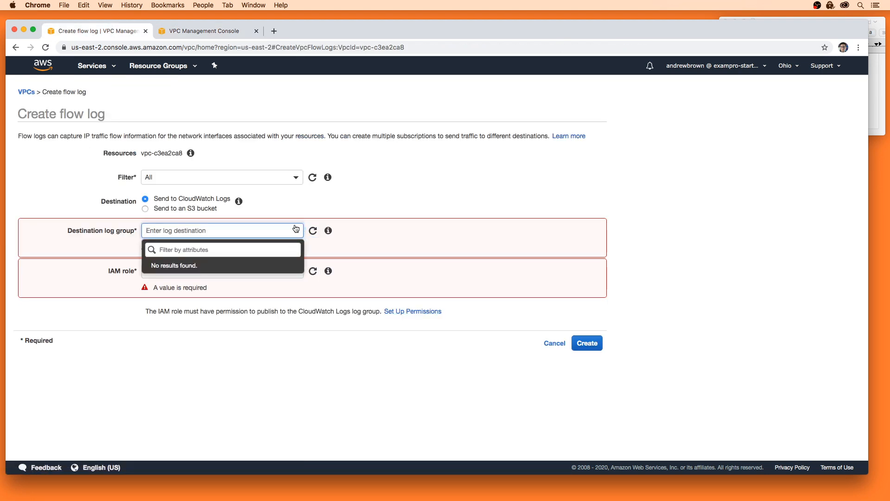
{"action": "left_click", "coordinate": [298, 275]}
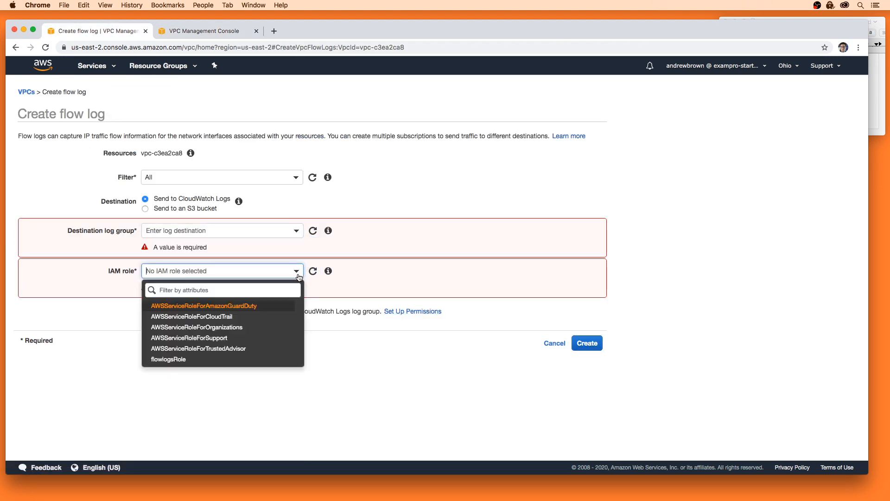
{"action": "left_click", "coordinate": [224, 359]}
{"action": "left_click", "coordinate": [249, 229]}
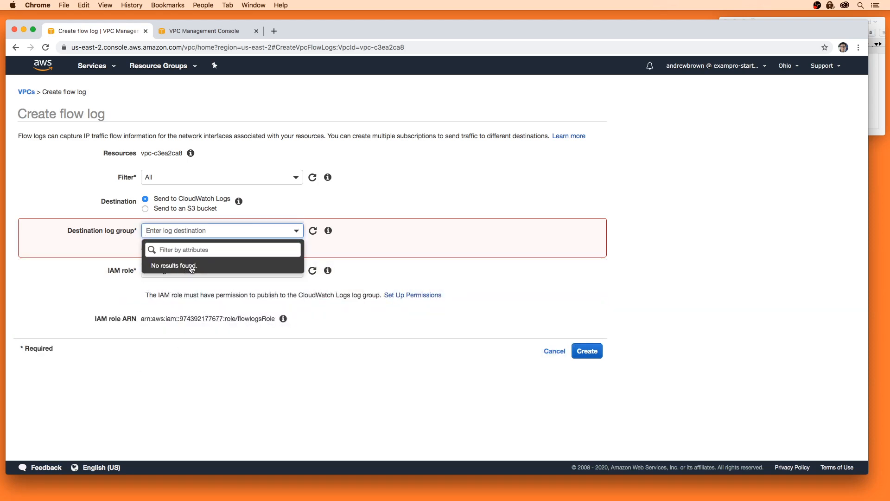
{"action": "left_click", "coordinate": [349, 203]}
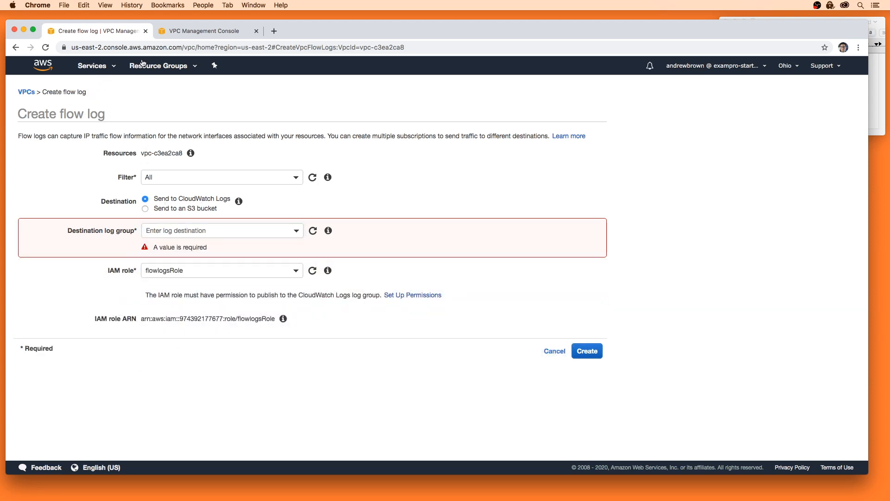
In CloudWatch Logs in the other tab, create a log group named flow-logs.
{"action": "key", "text": "ctrl+Tab"}
{"action": "left_click", "coordinate": [91, 66]}
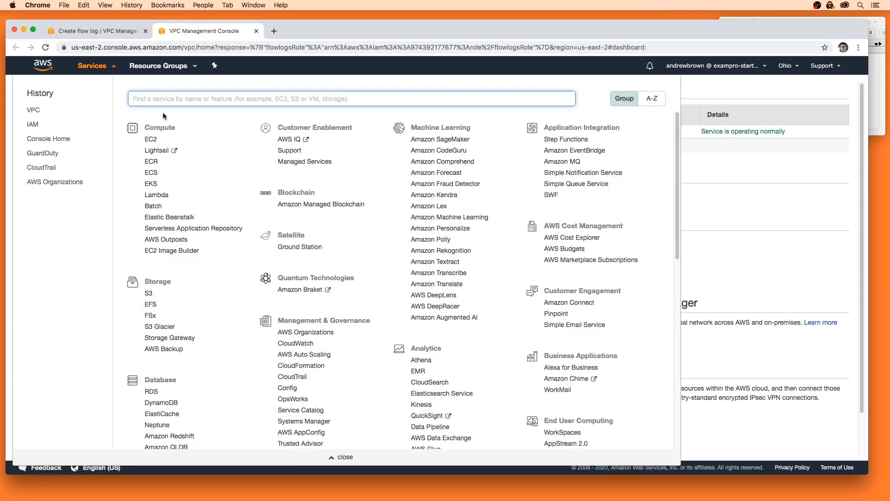
{"action": "type", "text": "cloudwatch"}
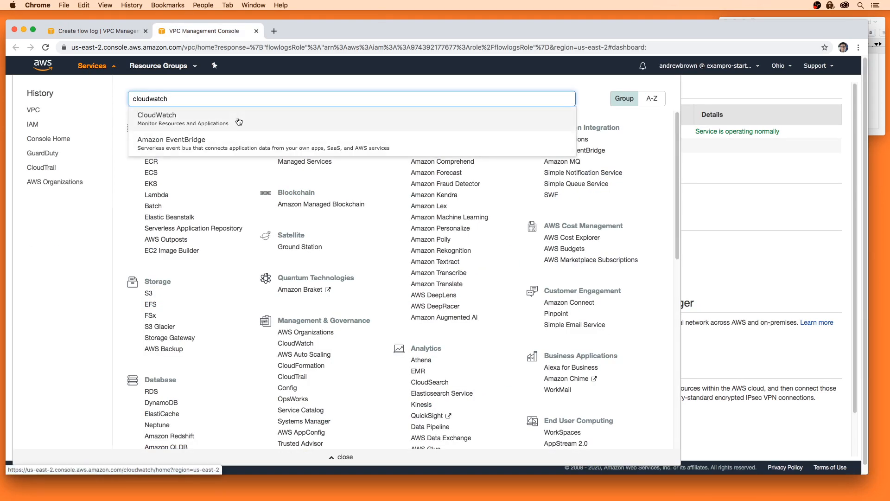
{"action": "left_click", "coordinate": [194, 111]}
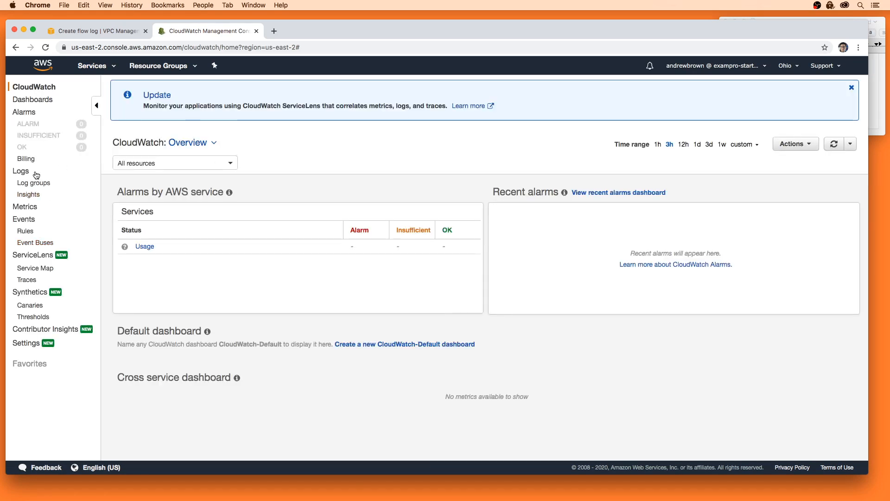
{"action": "left_click", "coordinate": [28, 171]}
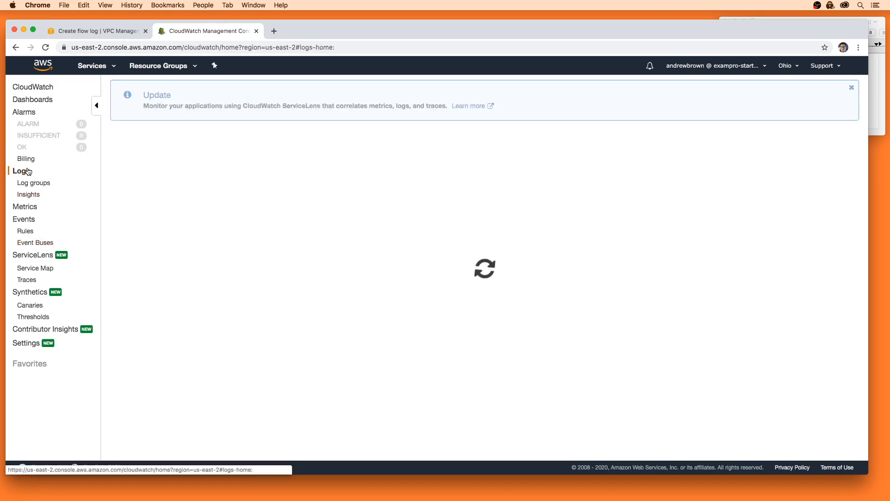
{"action": "left_click", "coordinate": [34, 183]}
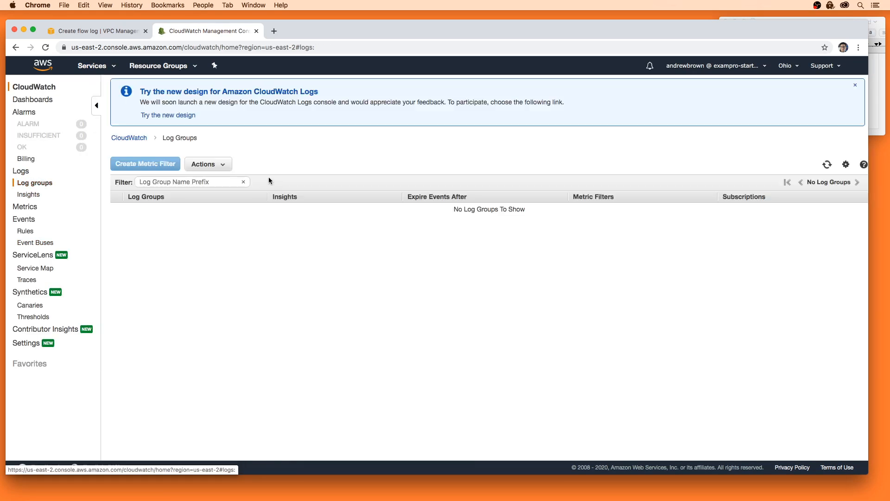
{"action": "left_click", "coordinate": [207, 164]}
{"action": "left_click", "coordinate": [204, 175]}
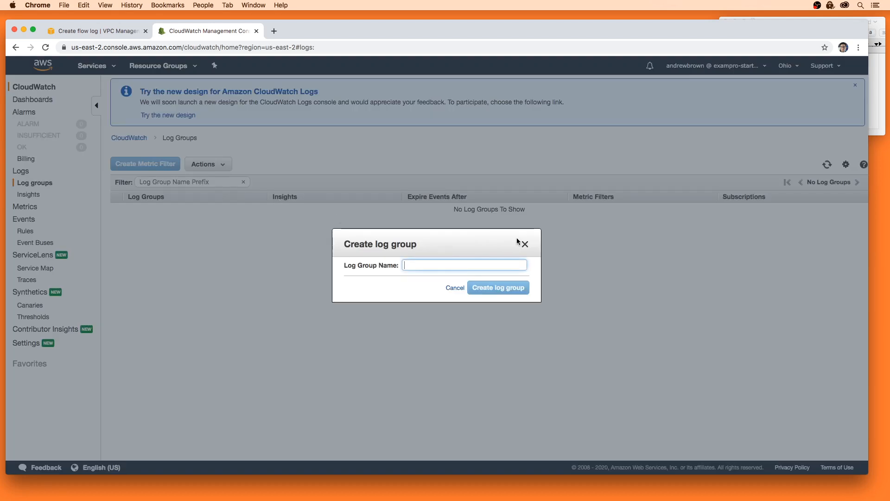
{"action": "type", "text": "flow-logs"}
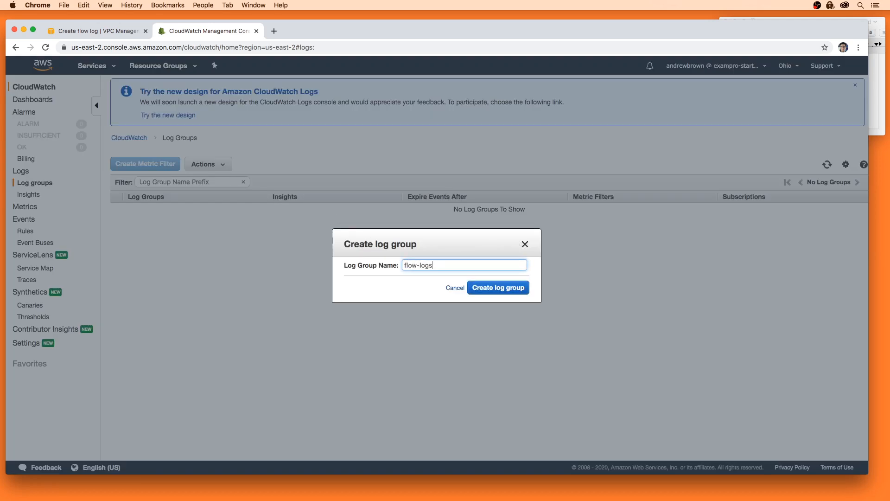
{"action": "left_click", "coordinate": [499, 288]}
{"action": "left_click", "coordinate": [130, 31]}
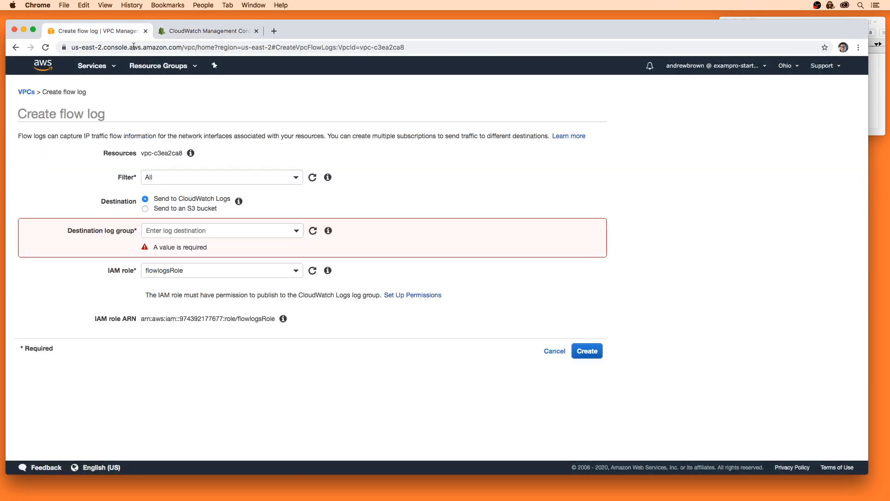
Choose flow-logs as the destination log group and create the flow log.
{"action": "left_click", "coordinate": [313, 230]}
{"action": "left_click", "coordinate": [288, 230]}
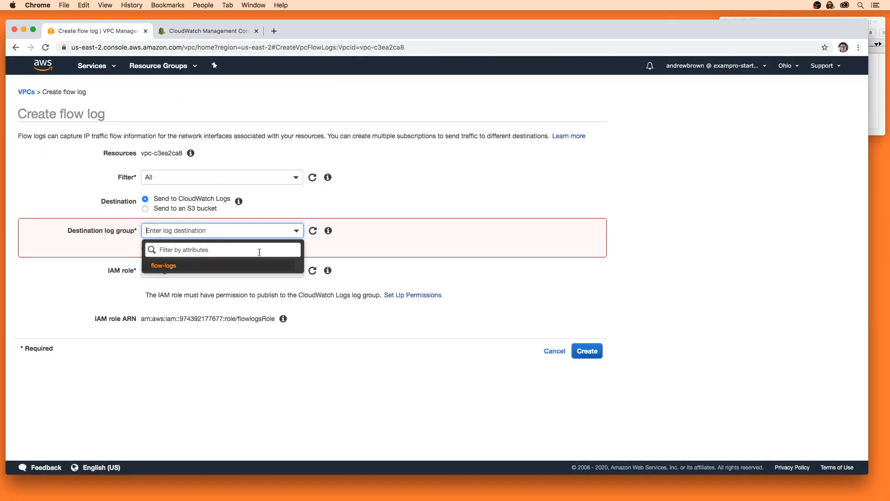
{"action": "left_click", "coordinate": [267, 266]}
{"action": "left_click", "coordinate": [587, 333]}
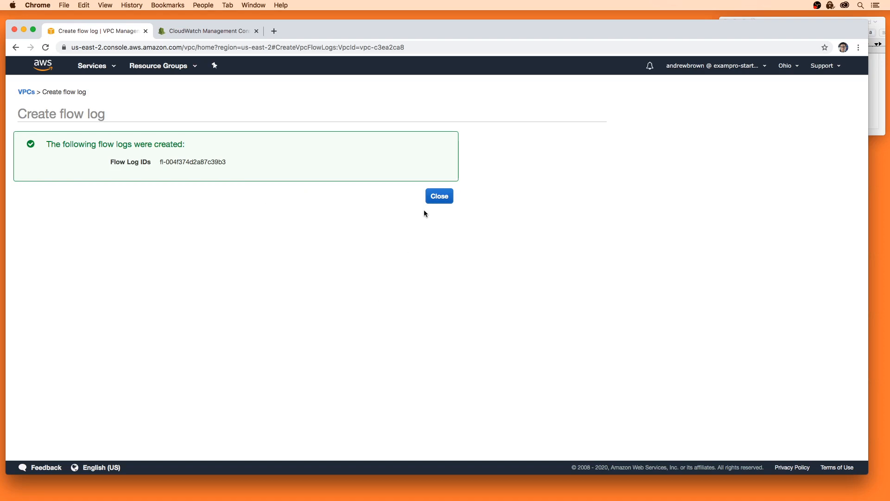
Close the confirmation and switch the console to US East (N. Virginia).
{"action": "left_click", "coordinate": [438, 196]}
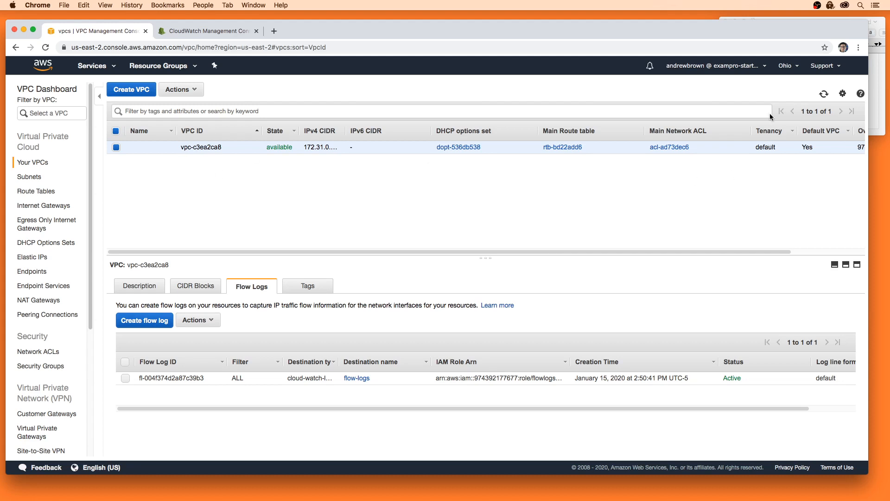
{"action": "left_click", "coordinate": [783, 67]}
{"action": "left_click", "coordinate": [726, 90]}
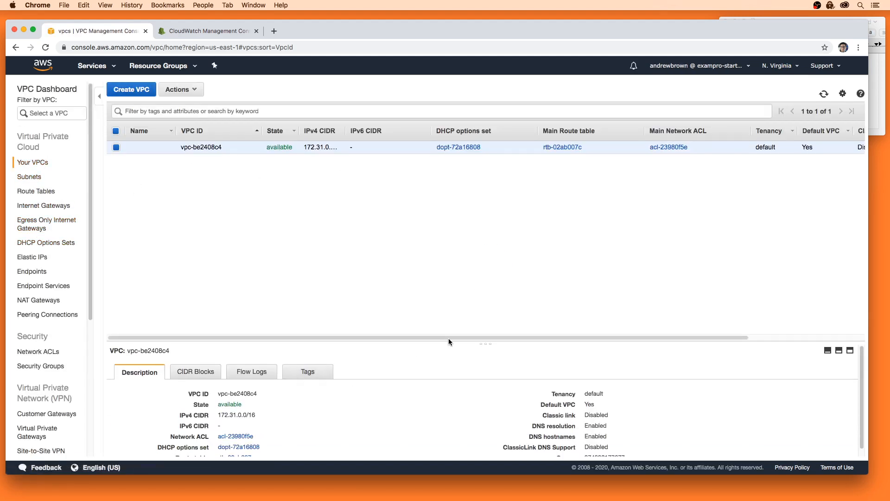
Start another flow log for this VPC, then abandon it and return to VPCs.
{"action": "left_click_drag", "start_coordinate": [448, 341], "coordinate": [445, 252]}
{"action": "left_click", "coordinate": [262, 281]}
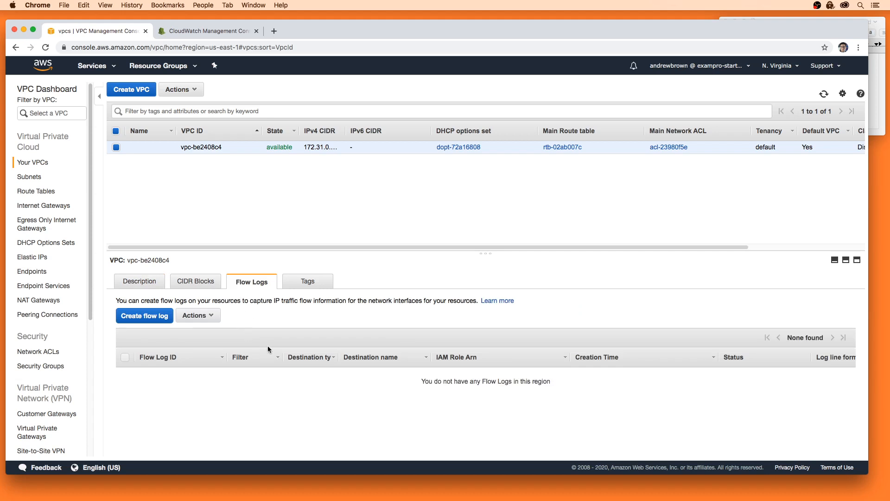
{"action": "left_click", "coordinate": [165, 319]}
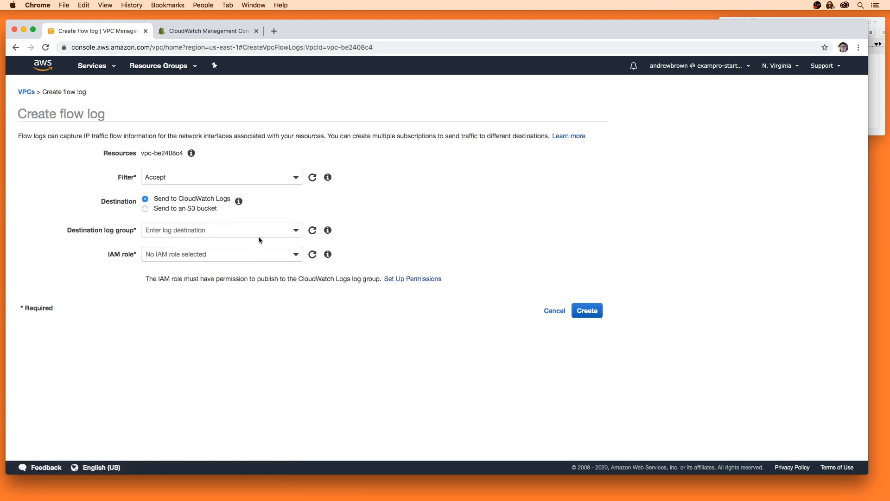
{"action": "left_click", "coordinate": [291, 232]}
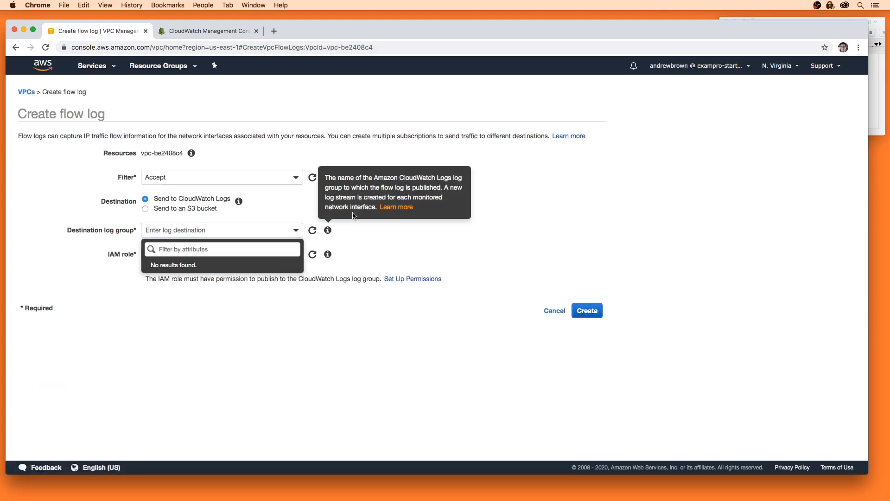
{"action": "left_click", "coordinate": [296, 254]}
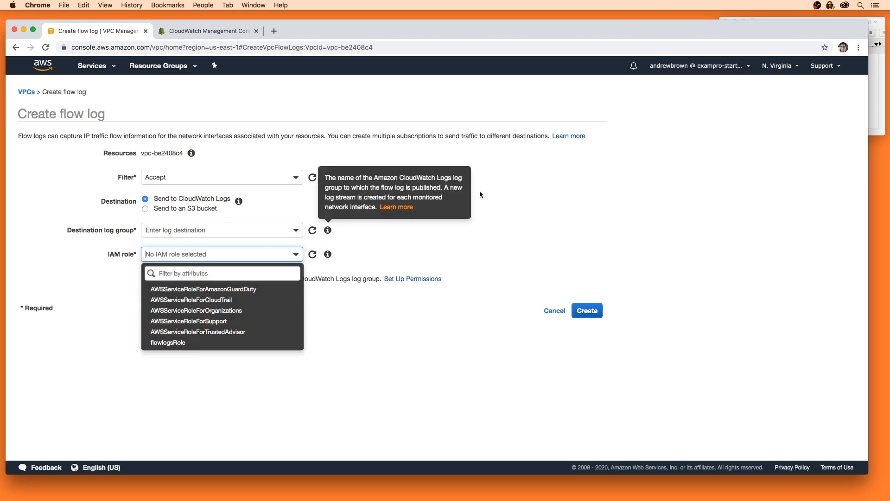
{"action": "left_click", "coordinate": [21, 92]}
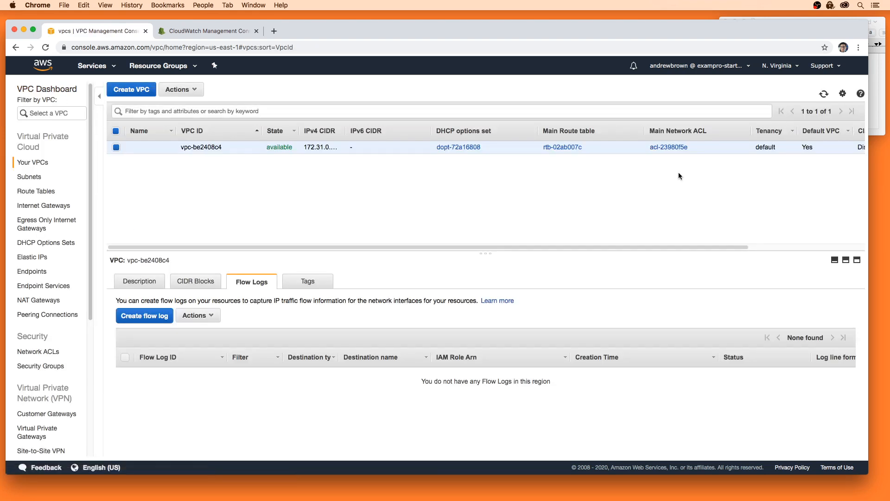
Switch the region to US East (Ohio) and open AWS Config through the 'config' search.
{"action": "left_click", "coordinate": [789, 70]}
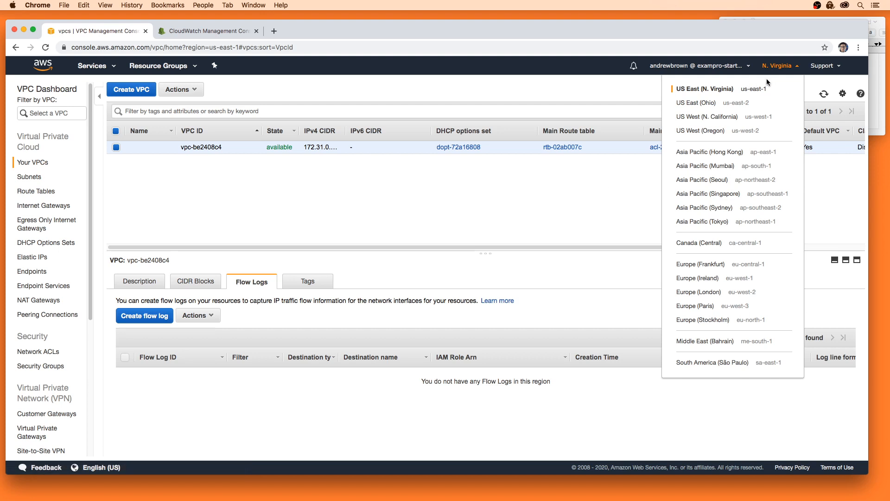
{"action": "left_click", "coordinate": [789, 71]}
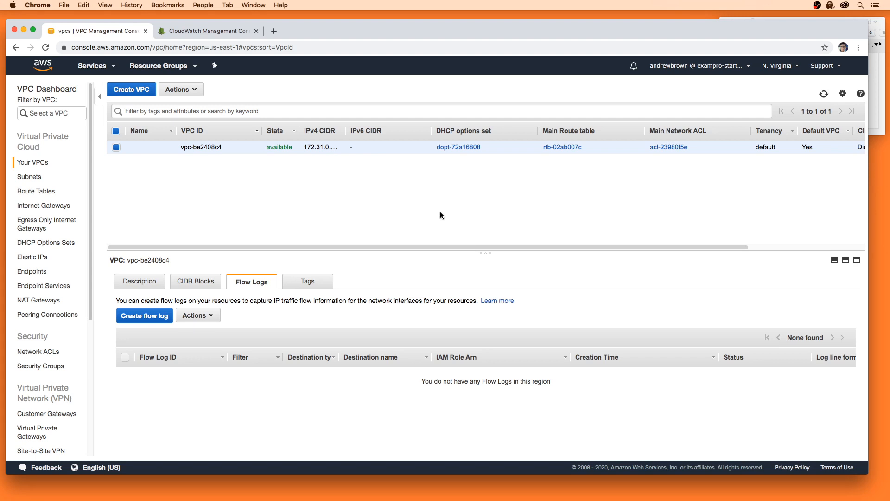
{"action": "left_click", "coordinate": [780, 65]}
{"action": "left_click", "coordinate": [750, 104]}
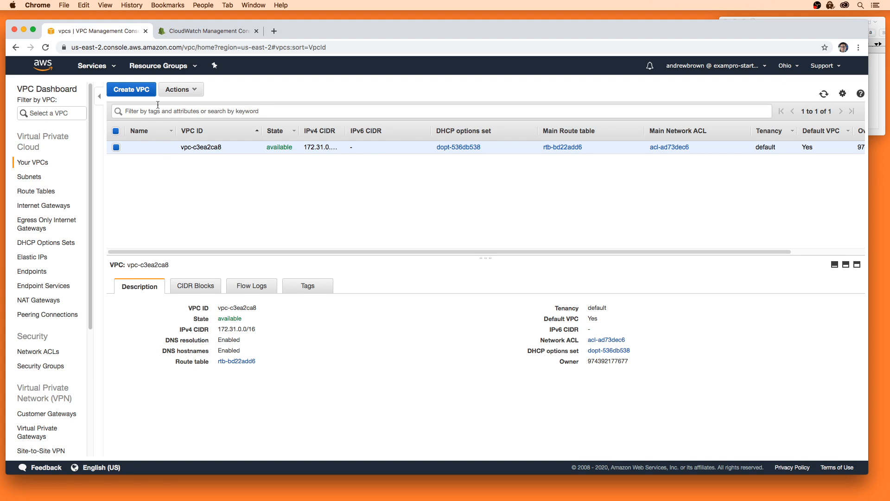
{"action": "left_click", "coordinate": [95, 66]}
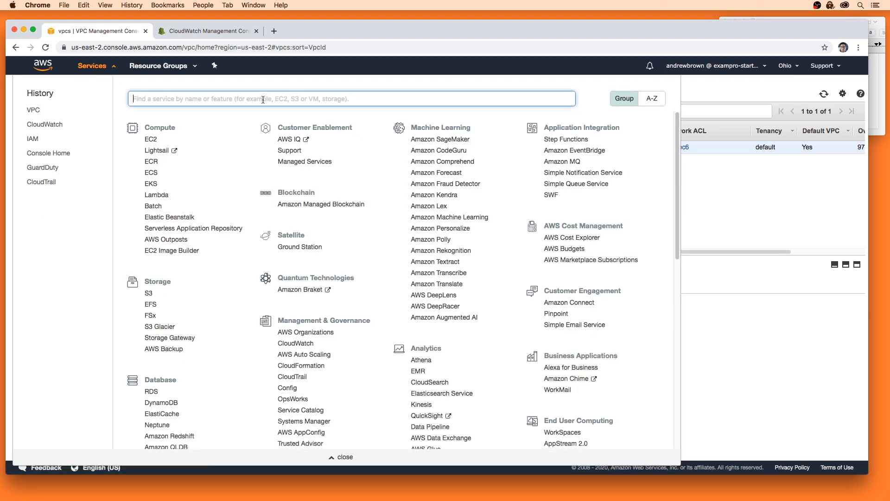
{"action": "type", "text": "config"}
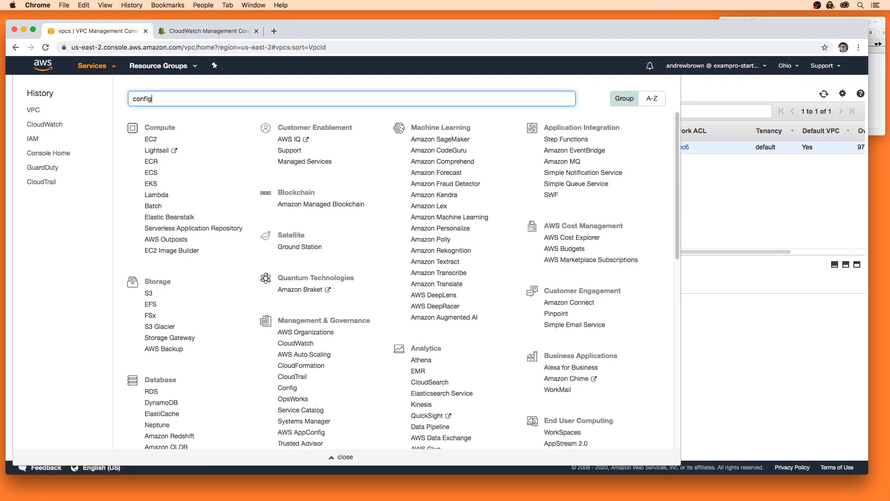
{"action": "key", "text": "Return"}
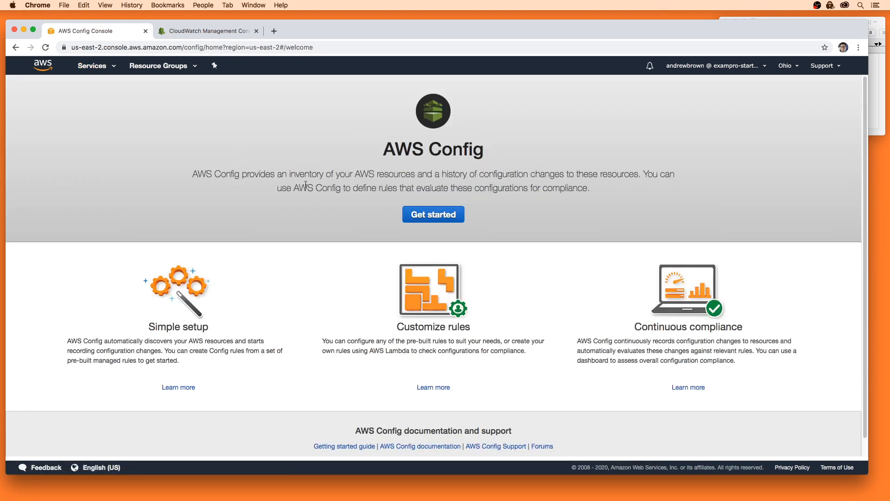
Read the AWS Config description and choose Get started to reach the Settings step.
{"action": "left_click_drag", "start_coordinate": [243, 173], "coordinate": [521, 171]}
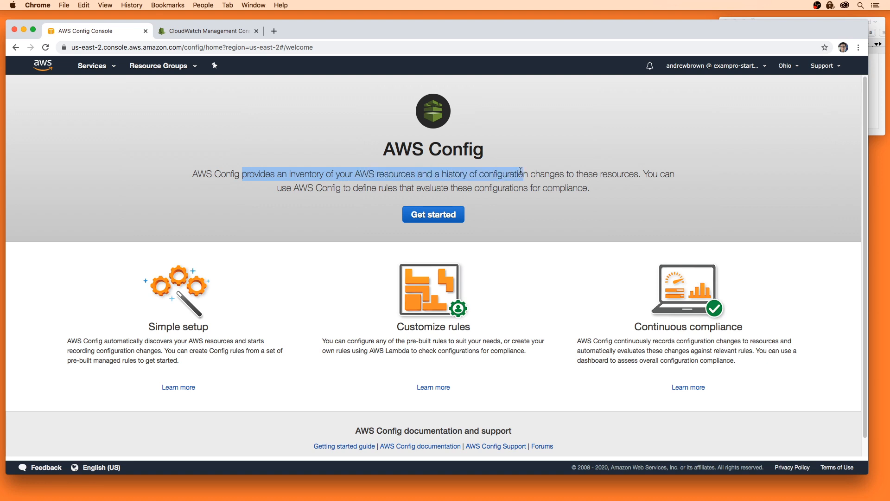
{"action": "left_click", "coordinate": [594, 171]}
{"action": "left_click_drag", "start_coordinate": [441, 173], "coordinate": [633, 168]}
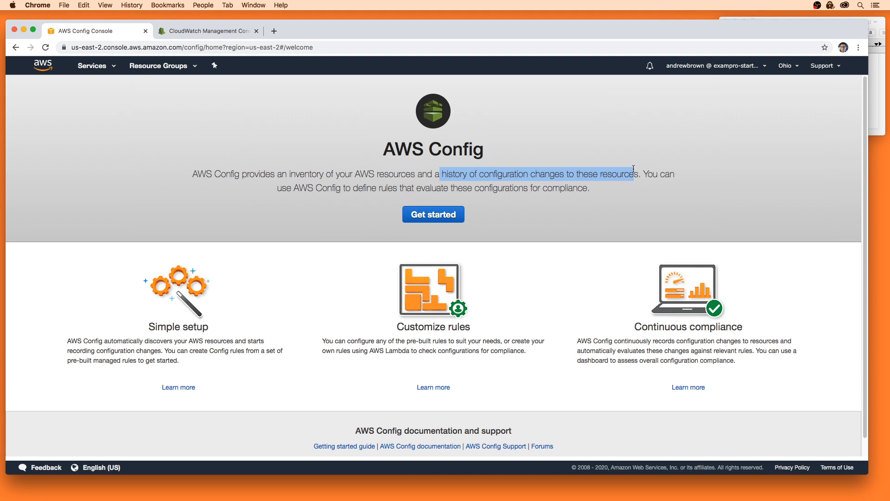
{"action": "left_click", "coordinate": [433, 214]}
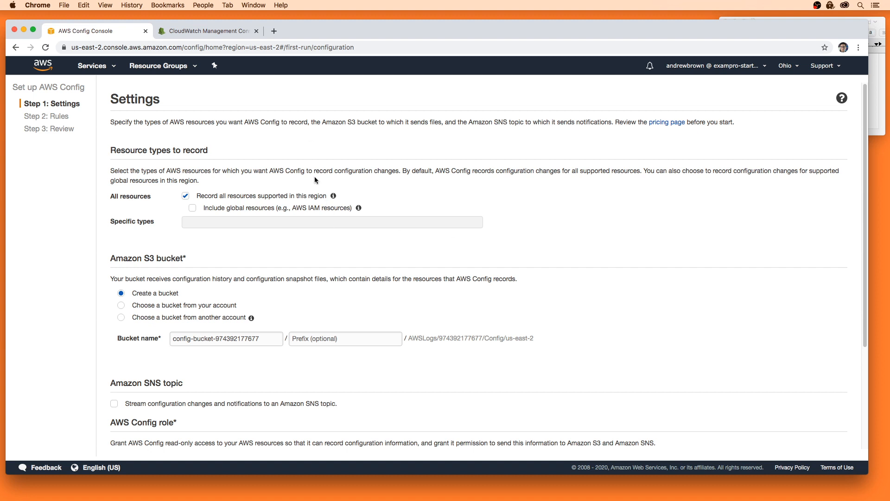
Accept the default recording and bucket settings, skip the Rules step, and confirm the Config setup.
{"action": "scroll", "coordinate": [359, 350], "scroll_direction": "down", "scroll_amount": 5}
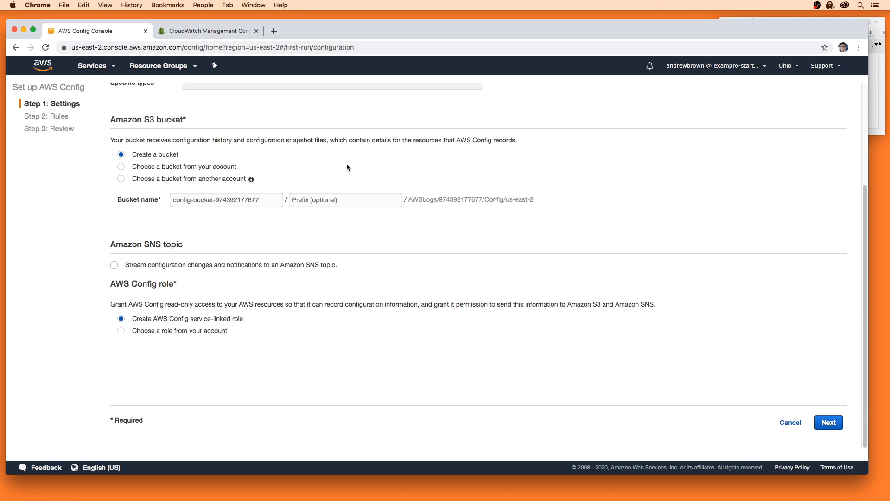
{"action": "scroll", "coordinate": [313, 343], "scroll_direction": "up", "scroll_amount": 5}
{"action": "scroll", "coordinate": [557, 371], "scroll_direction": "down", "scroll_amount": 5}
{"action": "left_click", "coordinate": [830, 422]}
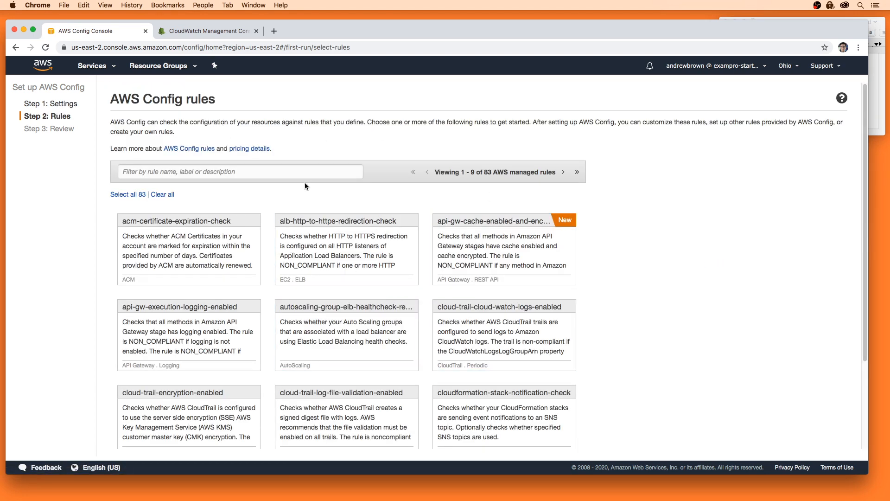
{"action": "scroll", "coordinate": [305, 185], "scroll_direction": "down", "scroll_amount": 5}
{"action": "scroll", "coordinate": [381, 278], "scroll_direction": "up", "scroll_amount": 5}
{"action": "scroll", "coordinate": [556, 352], "scroll_direction": "down", "scroll_amount": 5}
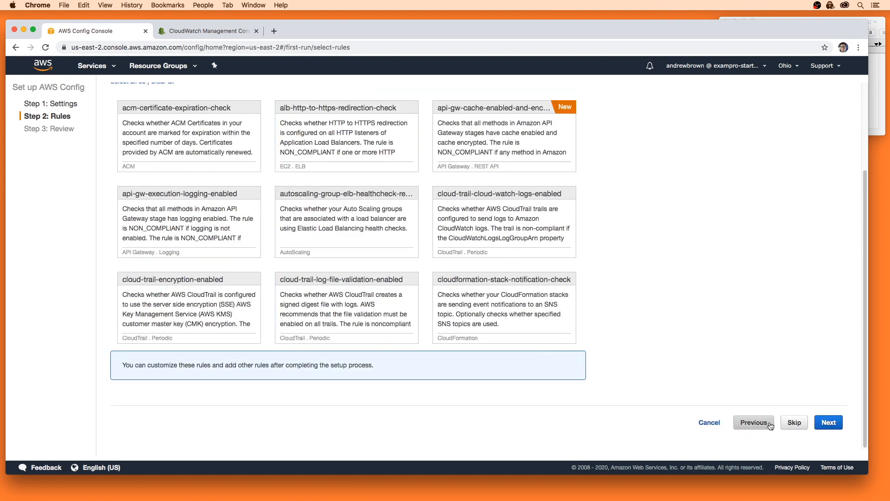
{"action": "left_click", "coordinate": [794, 422]}
{"action": "left_click", "coordinate": [831, 344]}
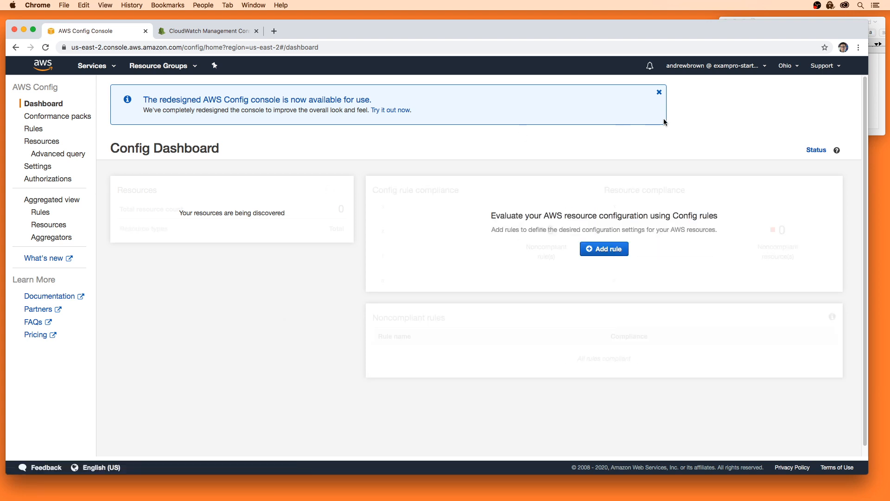
Dismiss the console notice and pick cloudtrail-enabled from the second page of managed rules.
{"action": "left_click", "coordinate": [658, 92]}
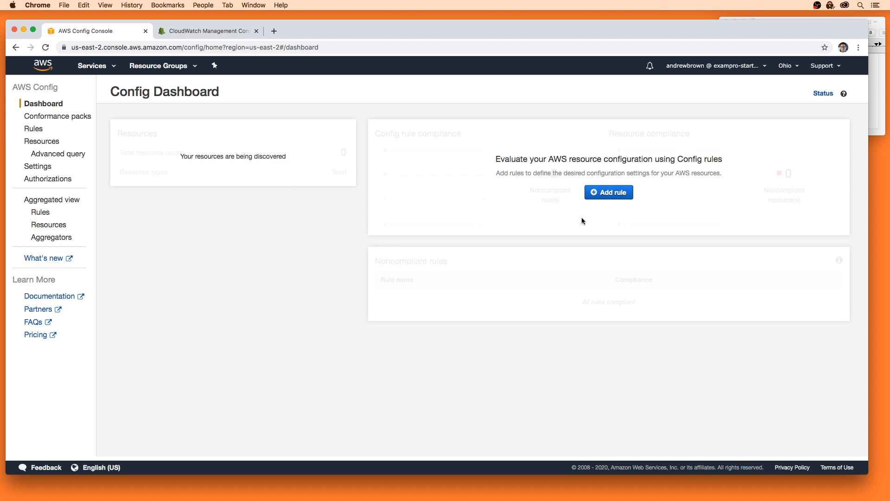
{"action": "left_click", "coordinate": [600, 194]}
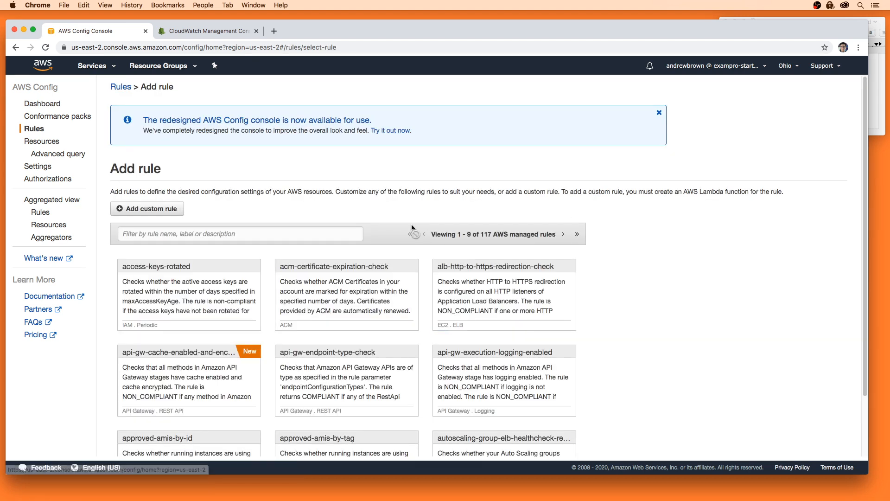
{"action": "scroll", "coordinate": [413, 229], "scroll_direction": "down", "scroll_amount": 3}
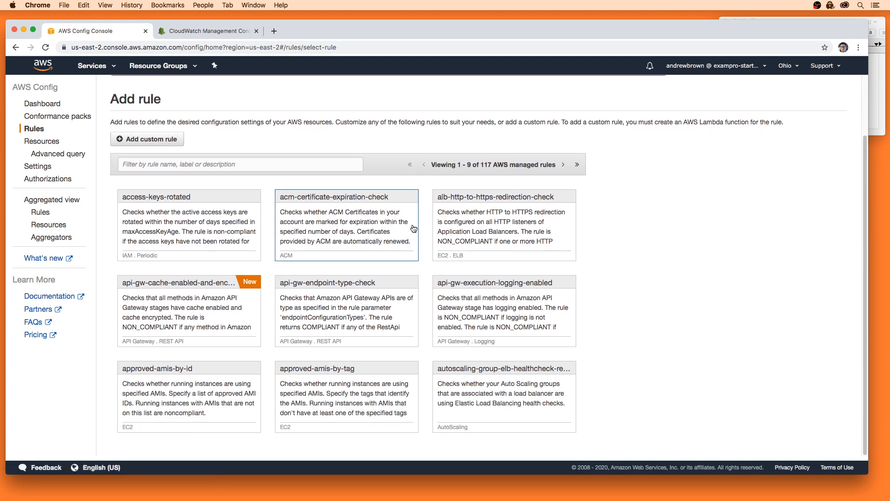
{"action": "scroll", "coordinate": [413, 229], "scroll_direction": "down", "scroll_amount": 1}
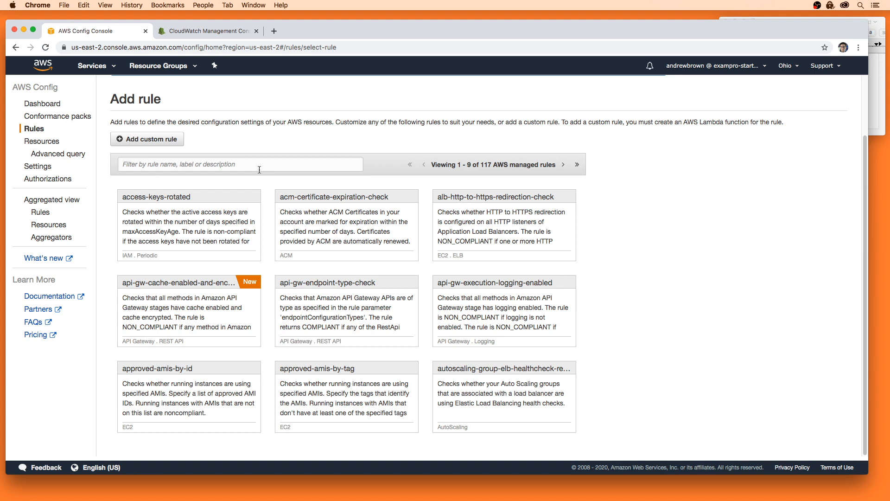
{"action": "left_click", "coordinate": [563, 165]}
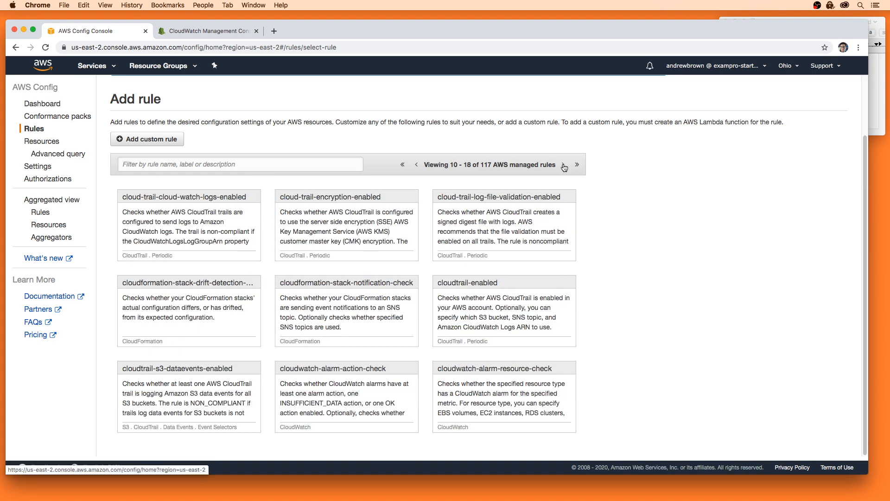
{"action": "left_click", "coordinate": [485, 291]}
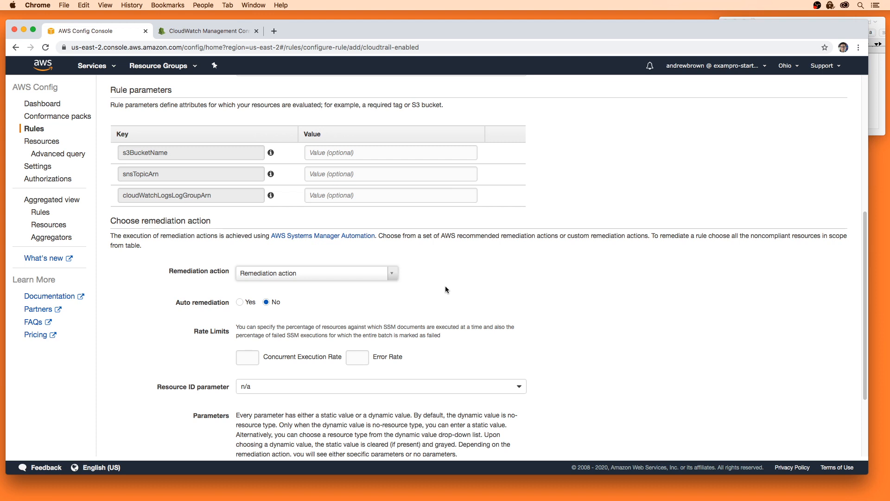
Save the cloudtrail-enabled rule with its optional parameters left empty.
{"action": "scroll", "coordinate": [446, 288], "scroll_direction": "up", "scroll_amount": 6}
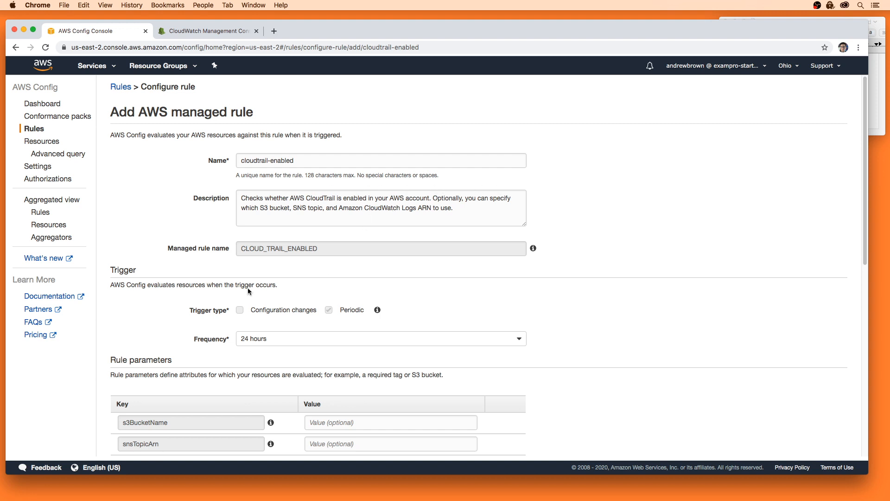
{"action": "scroll", "coordinate": [398, 205], "scroll_direction": "down", "scroll_amount": 8}
{"action": "scroll", "coordinate": [221, 280], "scroll_direction": "up", "scroll_amount": 4}
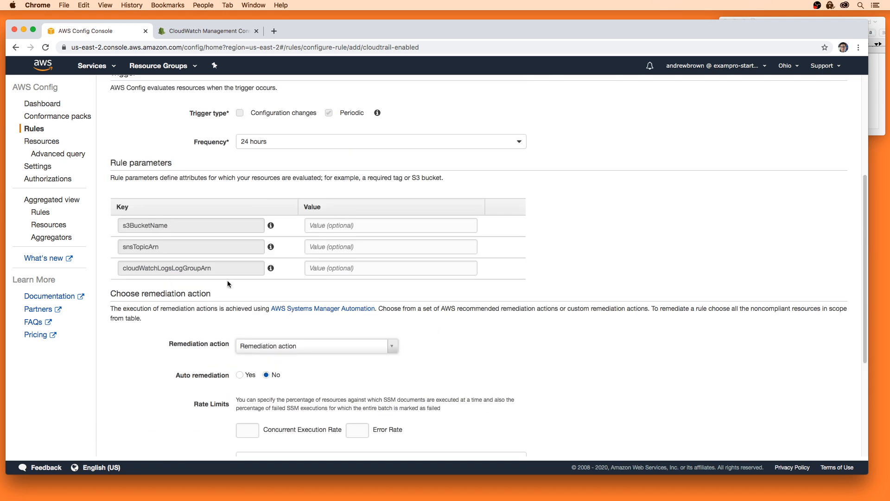
{"action": "scroll", "coordinate": [228, 280], "scroll_direction": "down", "scroll_amount": 5}
{"action": "left_click", "coordinate": [818, 432]}
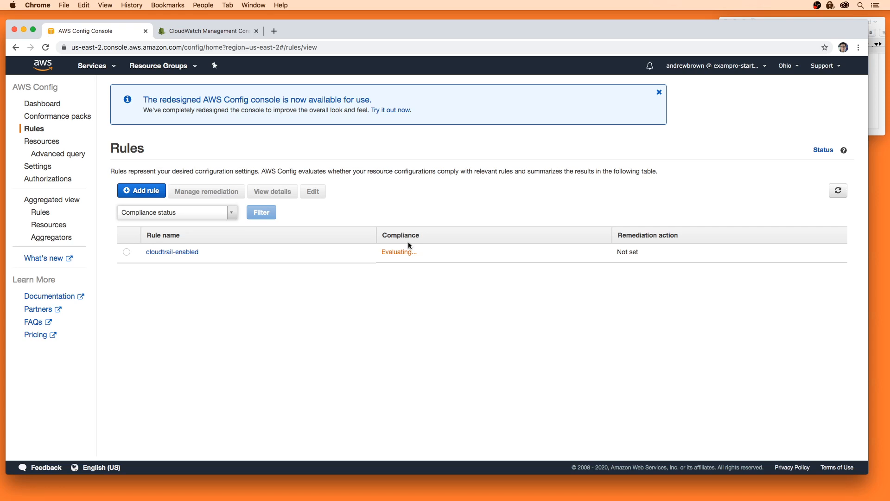
Check the Config Rules list for cloudtrail-enabled's compliance and return to the dashboard.
{"action": "left_click", "coordinate": [37, 104]}
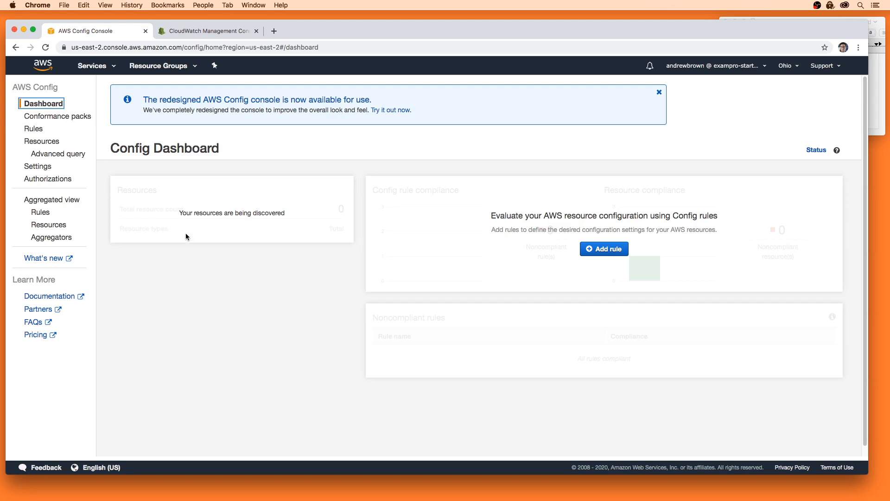
{"action": "left_click", "coordinate": [786, 65]}
{"action": "left_click", "coordinate": [698, 89]}
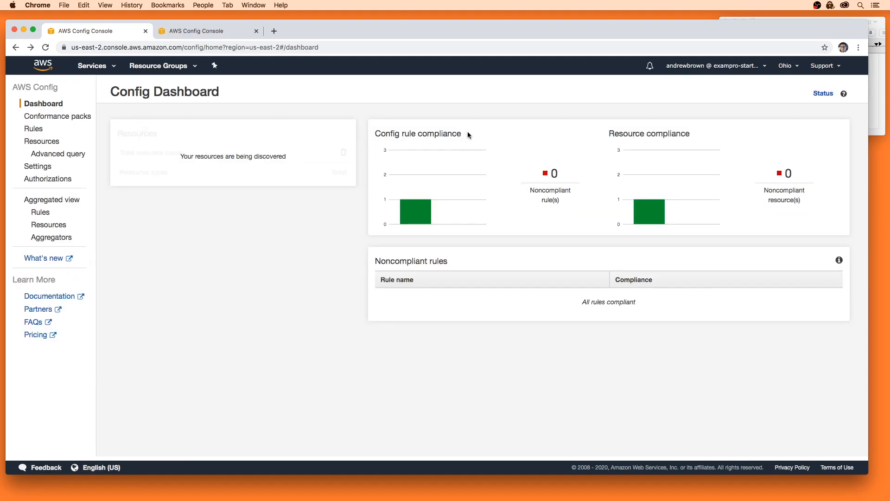
{"action": "left_click", "coordinate": [34, 129]}
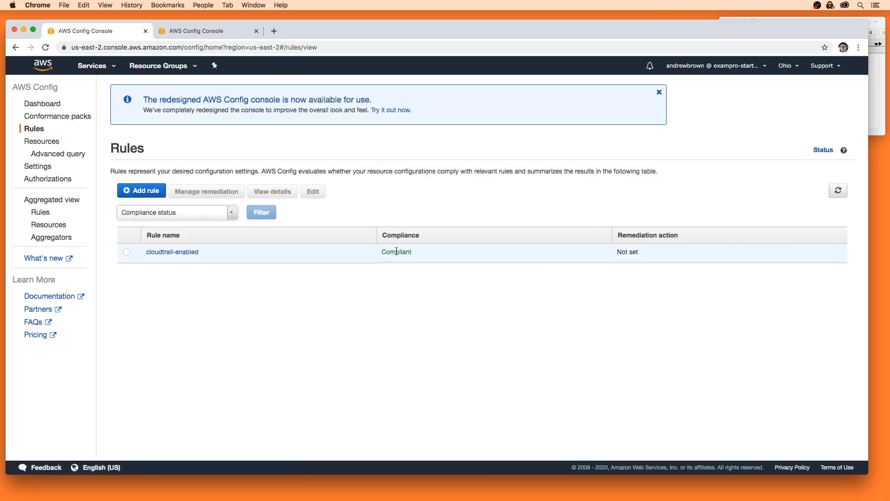
{"action": "left_click", "coordinate": [15, 47]}
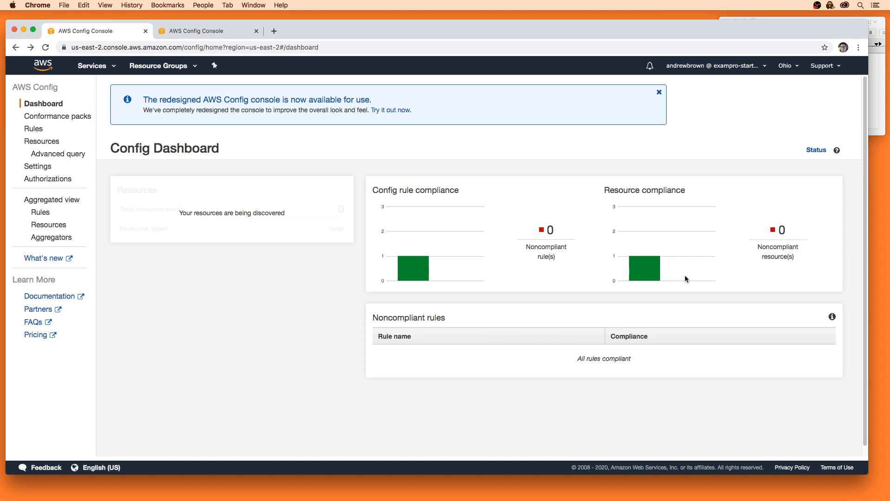
Open Security Hub via the 'secu' service search and begin its setup.
{"action": "left_click", "coordinate": [95, 67]}
{"action": "type", "text": "secu"}
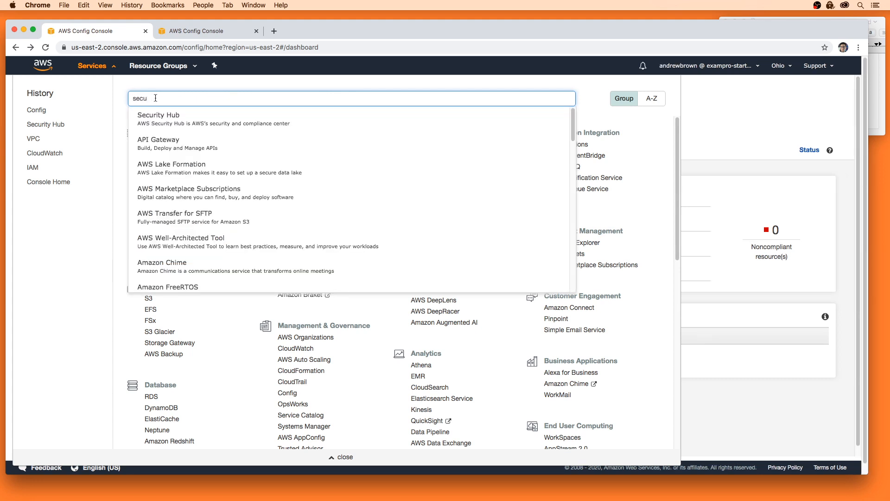
{"action": "key", "text": "Return"}
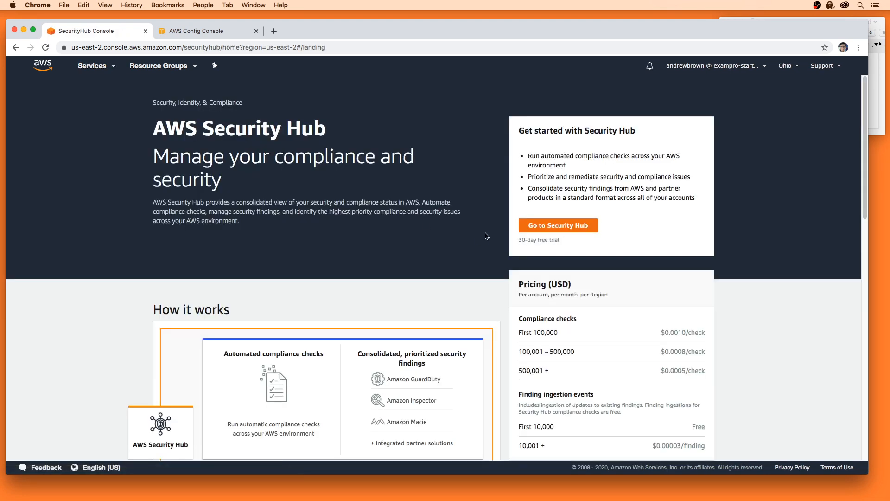
{"action": "left_click", "coordinate": [562, 225]}
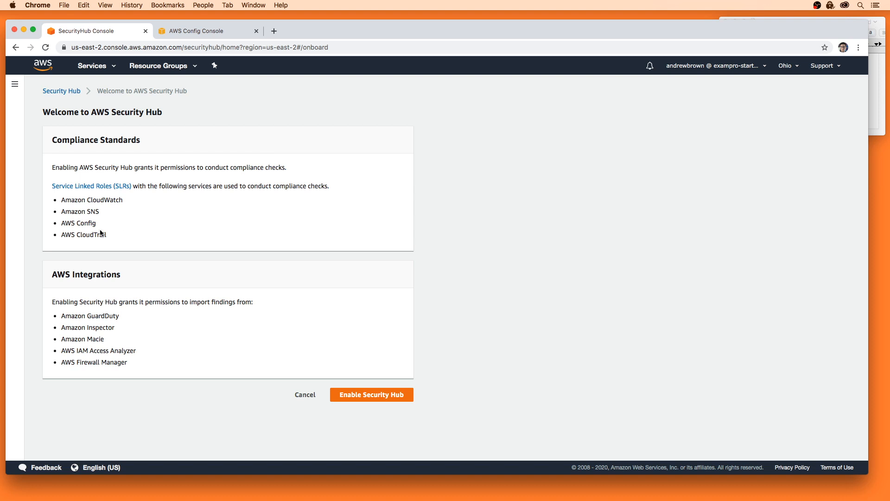
Review the CloudTrail, GuardDuty and CloudWatch prerequisites and enable Security Hub.
{"action": "left_click_drag", "start_coordinate": [109, 235], "coordinate": [63, 226]}
{"action": "left_click_drag", "start_coordinate": [125, 315], "coordinate": [68, 314]}
{"action": "left_click", "coordinate": [70, 297]}
{"action": "left_click_drag", "start_coordinate": [61, 201], "coordinate": [119, 200]}
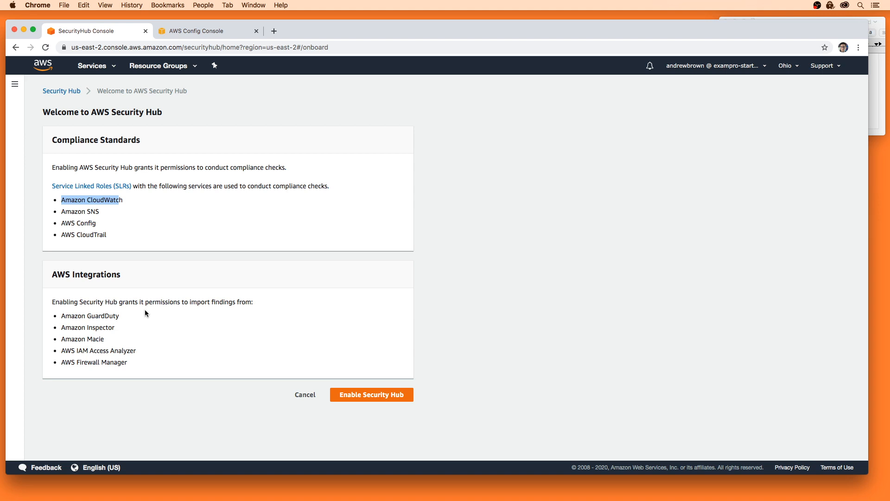
{"action": "left_click", "coordinate": [378, 394]}
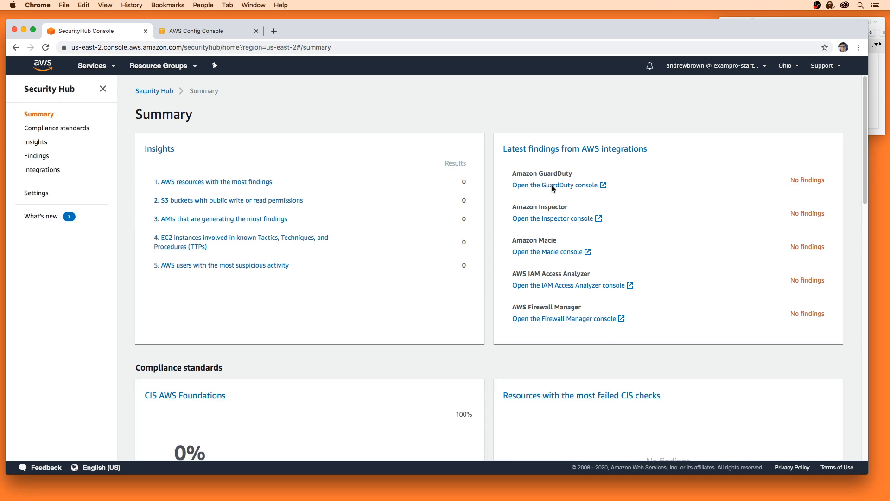
Check which compliance standards are enabled in Security Hub.
{"action": "scroll", "coordinate": [343, 286], "scroll_direction": "down", "scroll_amount": 3}
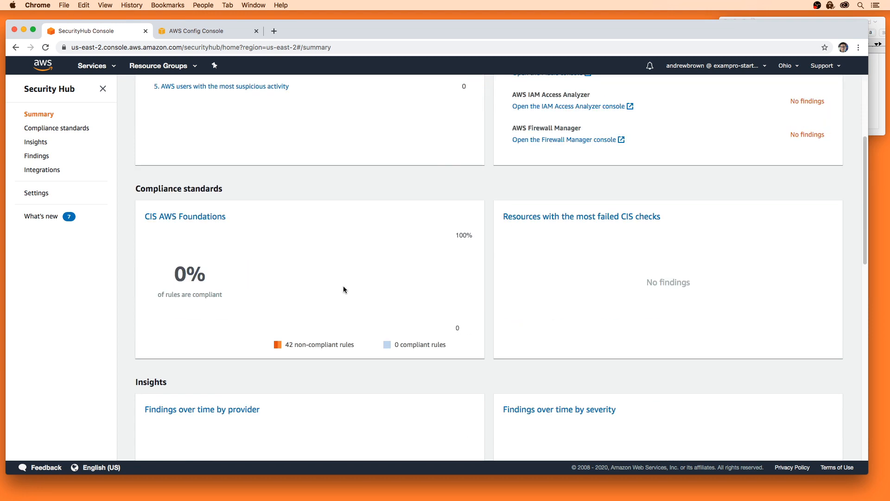
{"action": "mouse_move", "coordinate": [341, 312]}
{"action": "scroll", "coordinate": [342, 313], "scroll_direction": "up", "scroll_amount": 3}
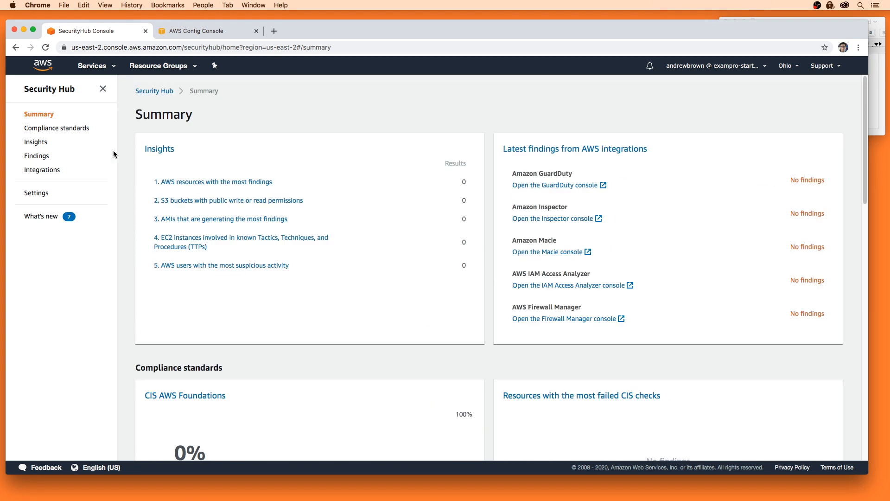
{"action": "left_click", "coordinate": [58, 128]}
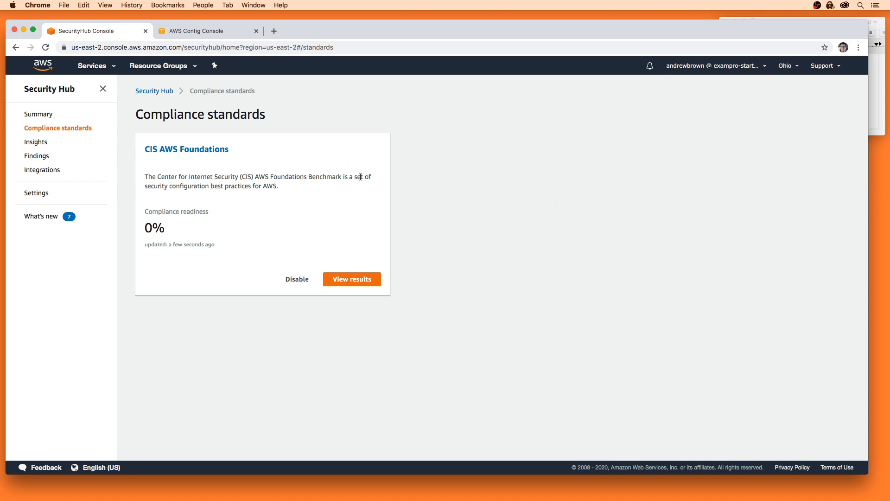
{"action": "left_click_drag", "start_coordinate": [278, 116], "coordinate": [144, 112]}
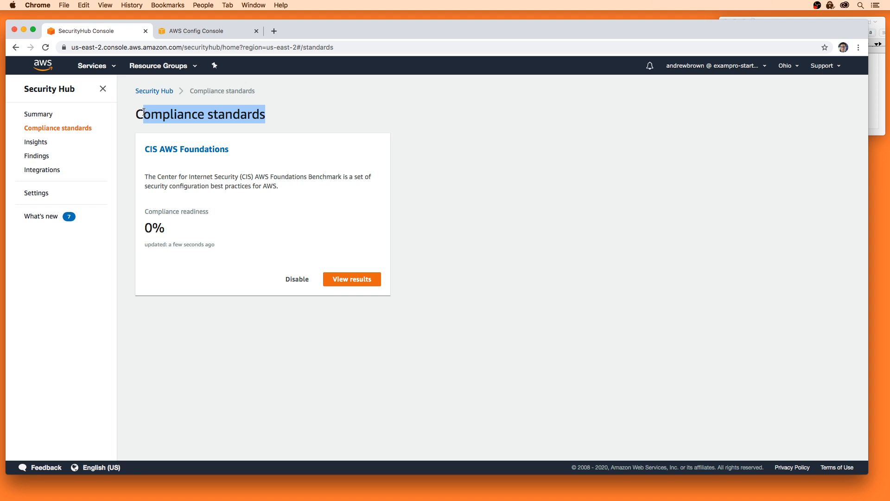
Review the CIS chart on the Summary (10% compliant, 38 rules failing) and open the CIS AWS Foundations controls.
{"action": "left_click", "coordinate": [44, 115]}
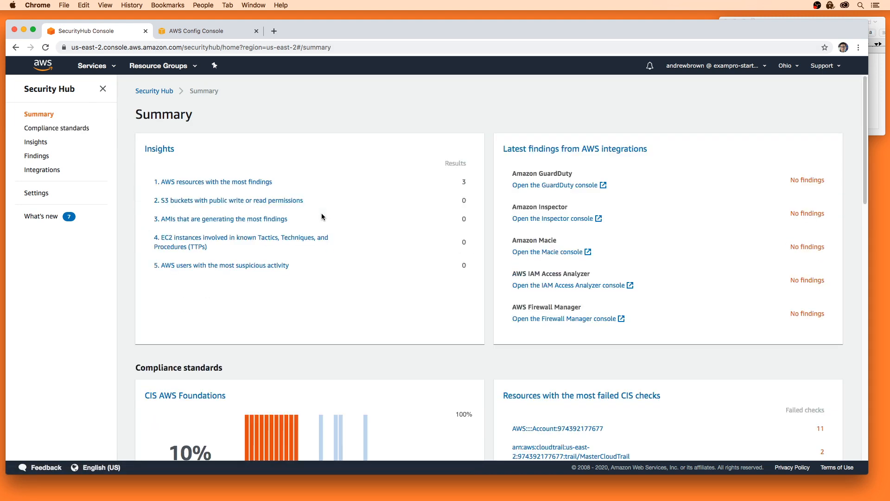
{"action": "scroll", "coordinate": [306, 262], "scroll_direction": "down", "scroll_amount": 3}
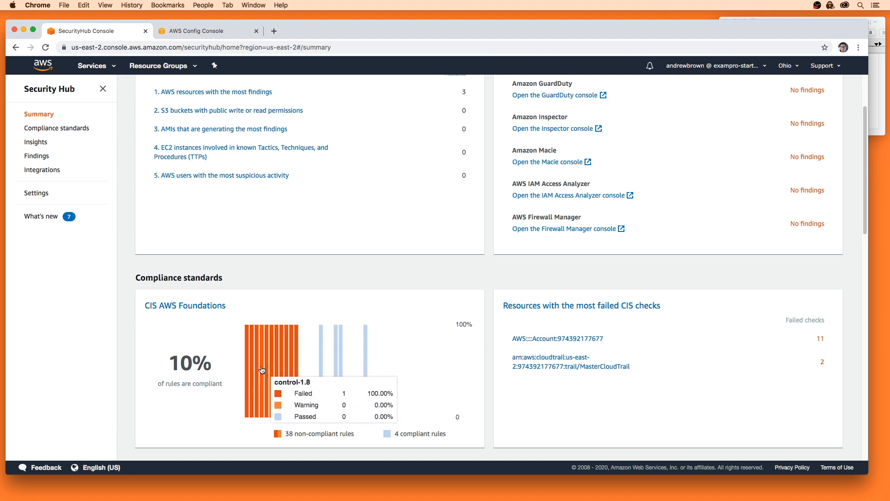
{"action": "left_click_drag", "start_coordinate": [288, 433], "coordinate": [355, 434]}
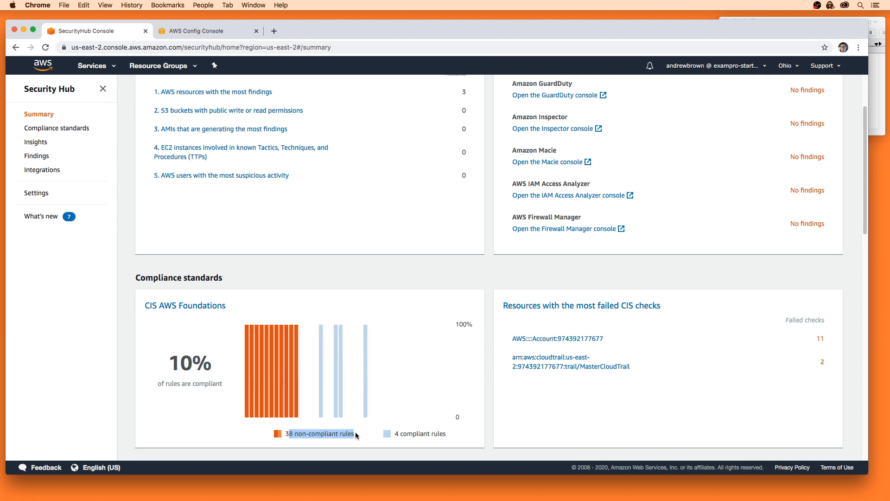
{"action": "left_click", "coordinate": [186, 306]}
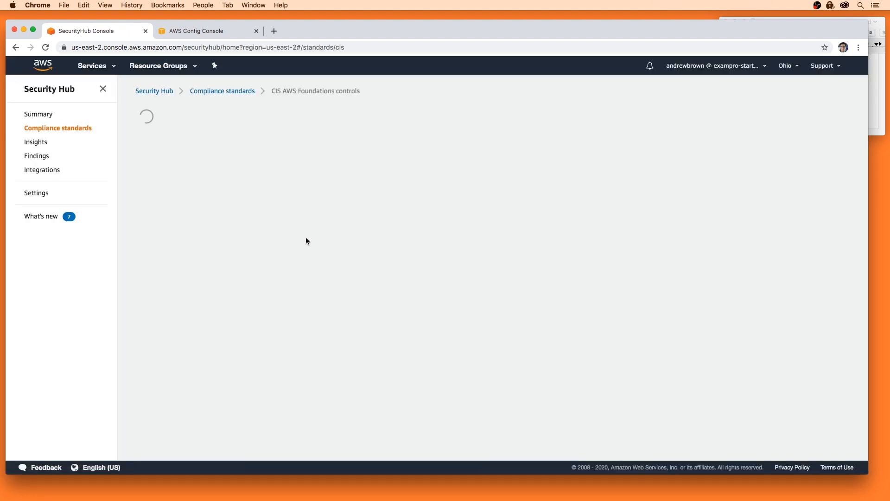
Browse the CIS controls, noting CIS 1.5–1.9 password-policy checks Failed and 1.1–1.4 Unknown.
{"action": "scroll", "coordinate": [312, 272], "scroll_direction": "down", "scroll_amount": 1}
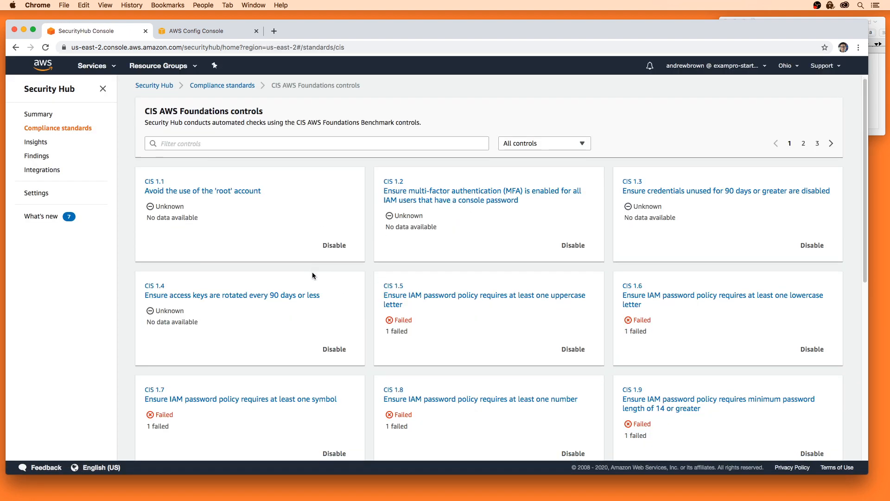
{"action": "scroll", "coordinate": [312, 275], "scroll_direction": "down", "scroll_amount": 3}
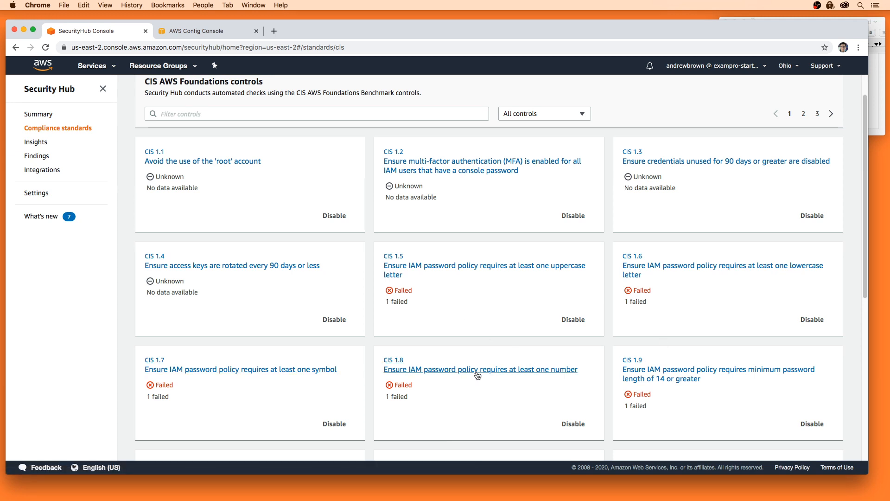
{"action": "scroll", "coordinate": [477, 375], "scroll_direction": "down", "scroll_amount": 3}
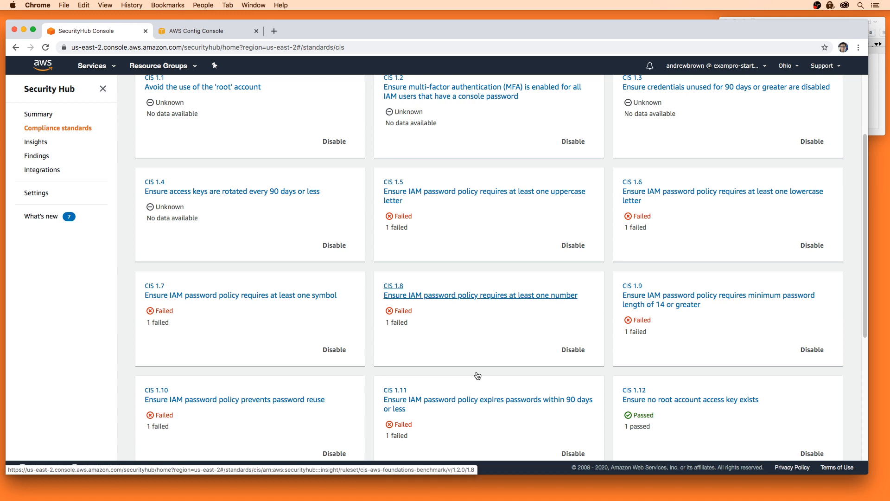
{"action": "scroll", "coordinate": [490, 355], "scroll_direction": "down", "scroll_amount": 5}
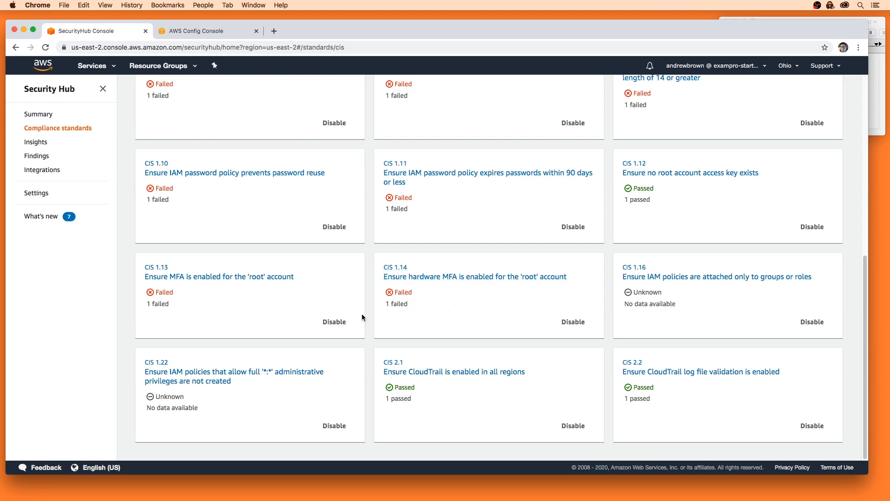
{"action": "scroll", "coordinate": [455, 314], "scroll_direction": "up", "scroll_amount": 4}
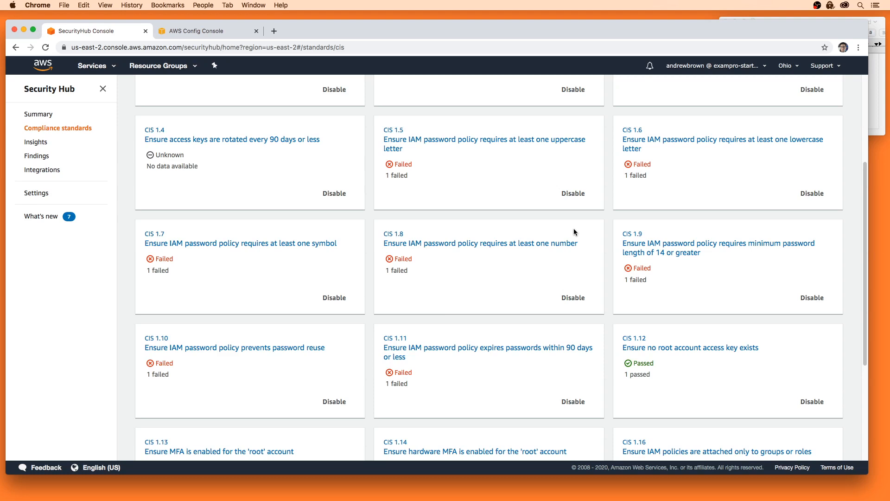
{"action": "scroll", "coordinate": [355, 199], "scroll_direction": "up", "scroll_amount": 4}
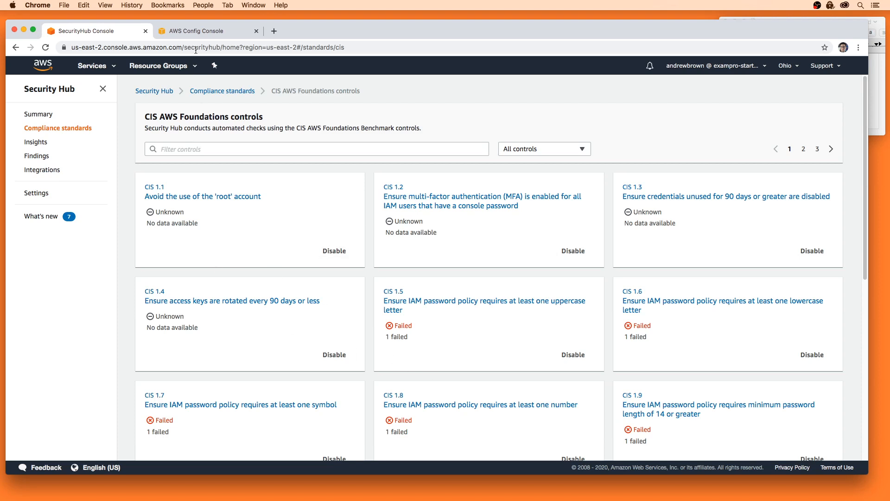
Refresh the AWS Config rules to show nine securityhub rules with noncompliant resources, then return to CIS controls.
{"action": "left_click", "coordinate": [196, 30]}
{"action": "left_click", "coordinate": [36, 131]}
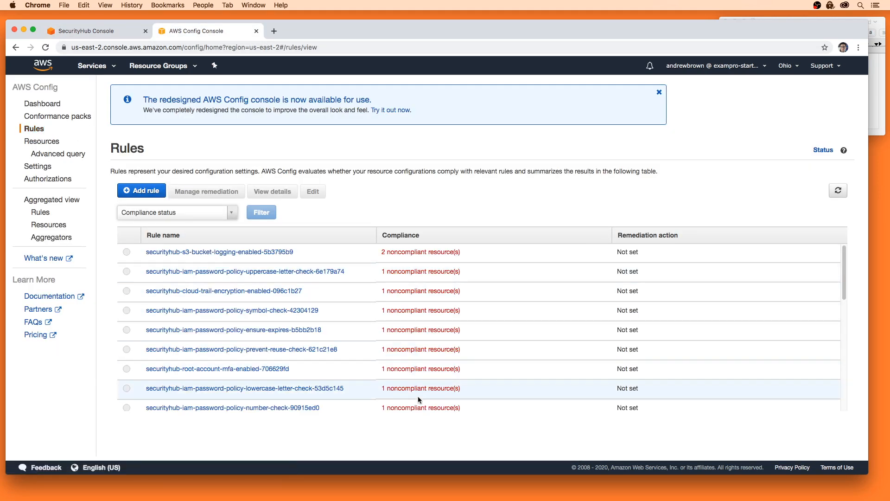
{"action": "left_click", "coordinate": [106, 37]}
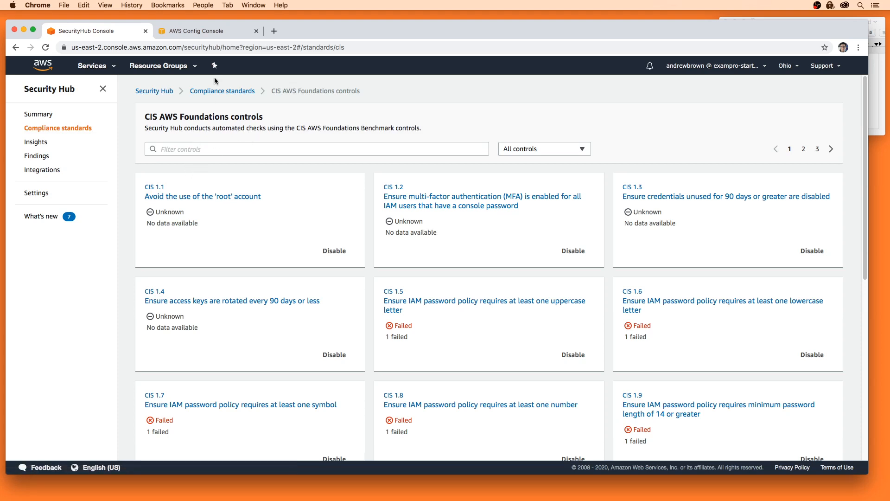
Show the AWS Config Rules list, where s3-bucket-logging reports 2 noncompliant resources.
{"action": "left_click", "coordinate": [226, 31]}
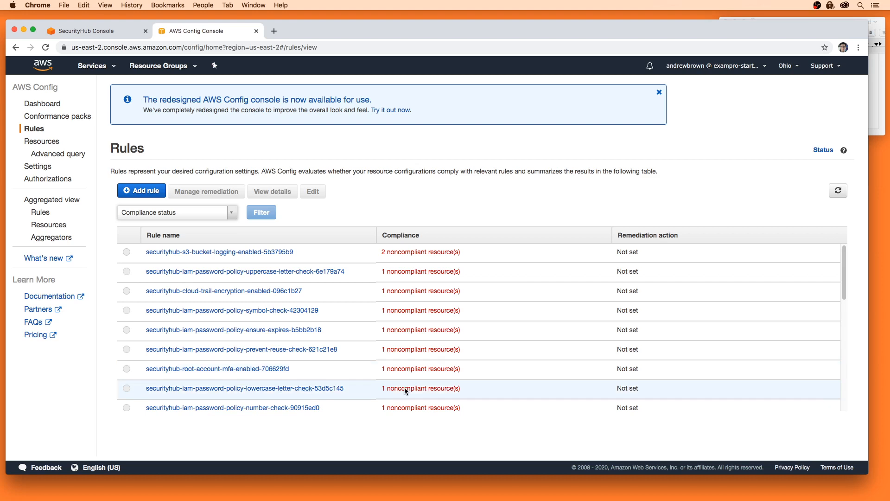
Switch to the US East (N. Virginia) region and open Security Hub there.
{"action": "left_click", "coordinate": [786, 65]}
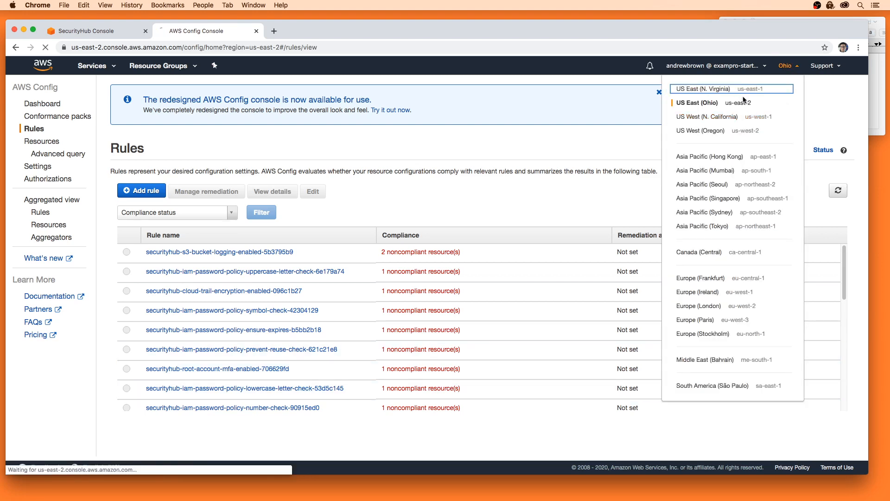
{"action": "left_click", "coordinate": [744, 88]}
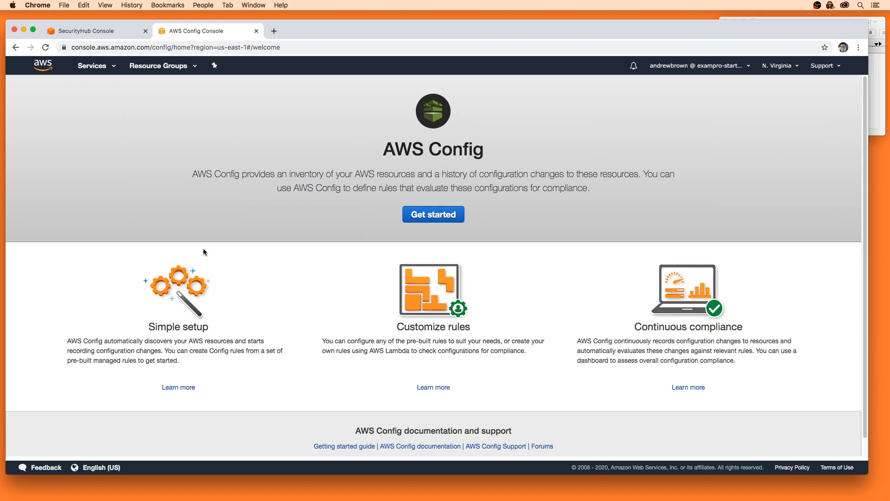
{"action": "left_click", "coordinate": [93, 66]}
{"action": "left_click", "coordinate": [58, 123]}
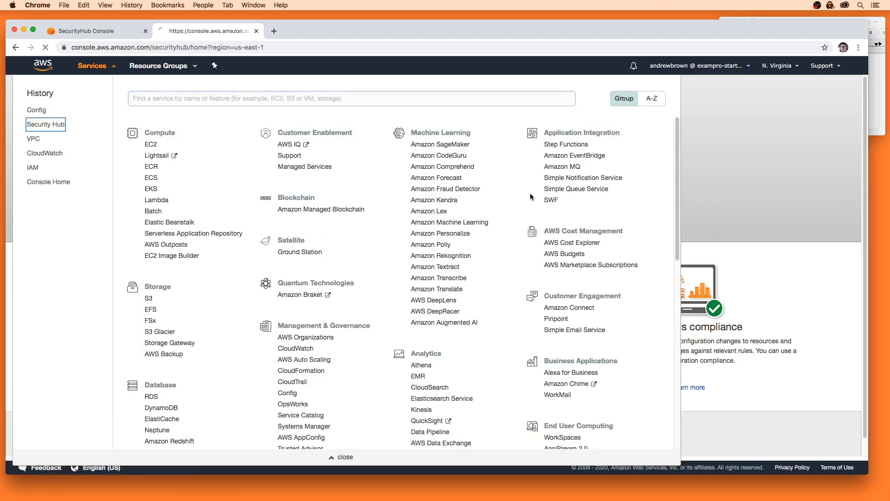